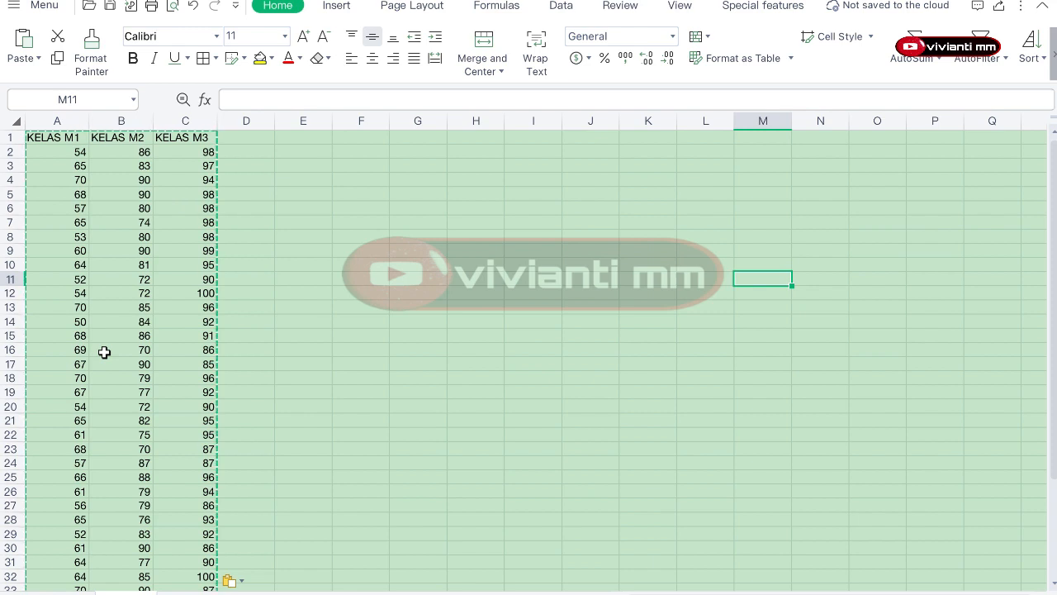
Step: Enter the header HASIL_BELAJAR in cell E1
{"action": "left_click", "coordinate": [314, 357]}
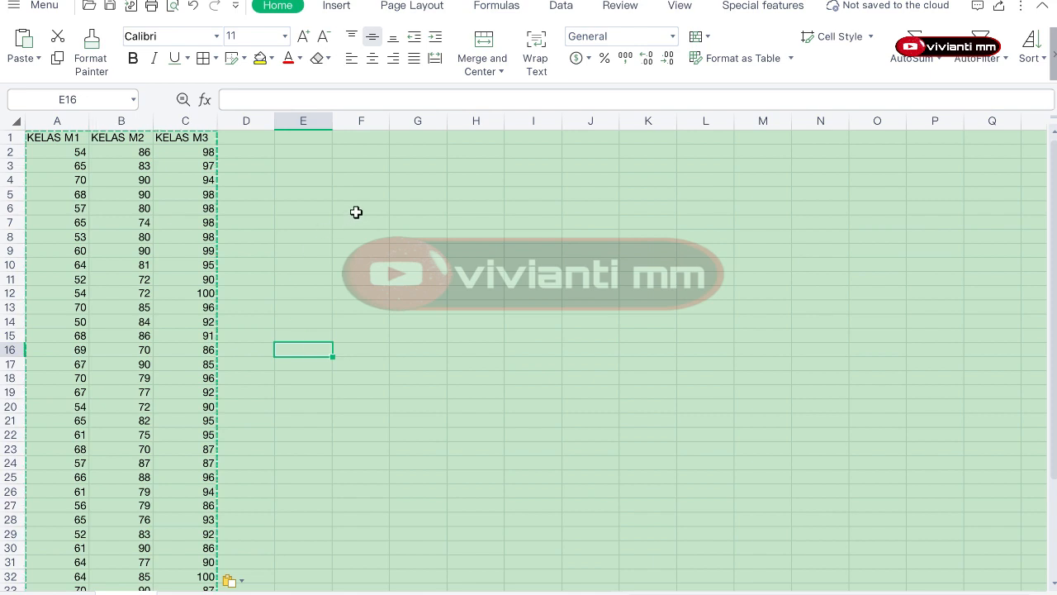
{"action": "left_click", "coordinate": [310, 144]}
{"action": "type", "text": "HA"}
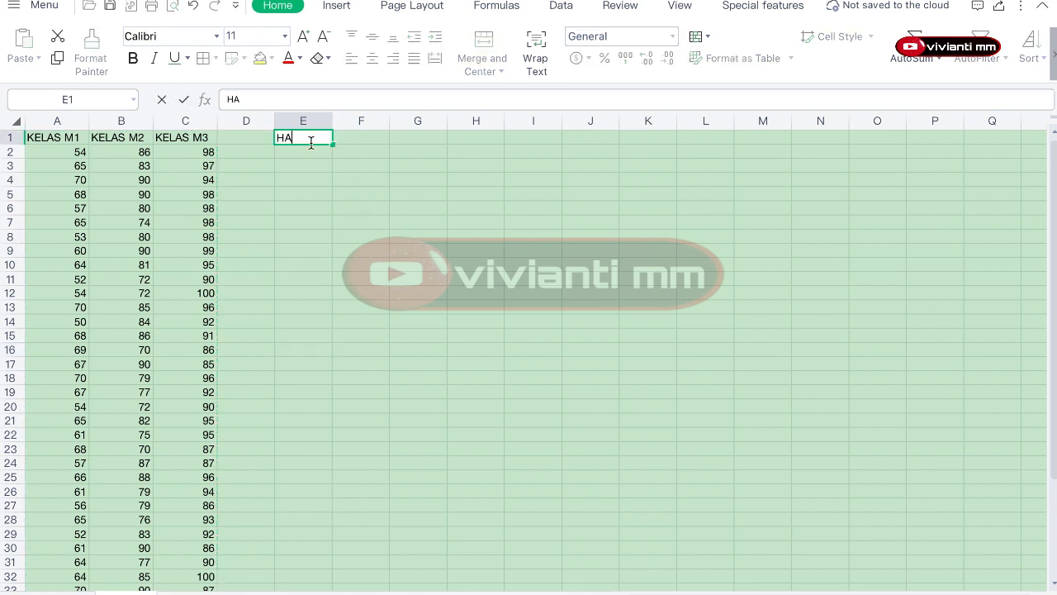
{"action": "type", "text": "SIL_BELAJAR"}
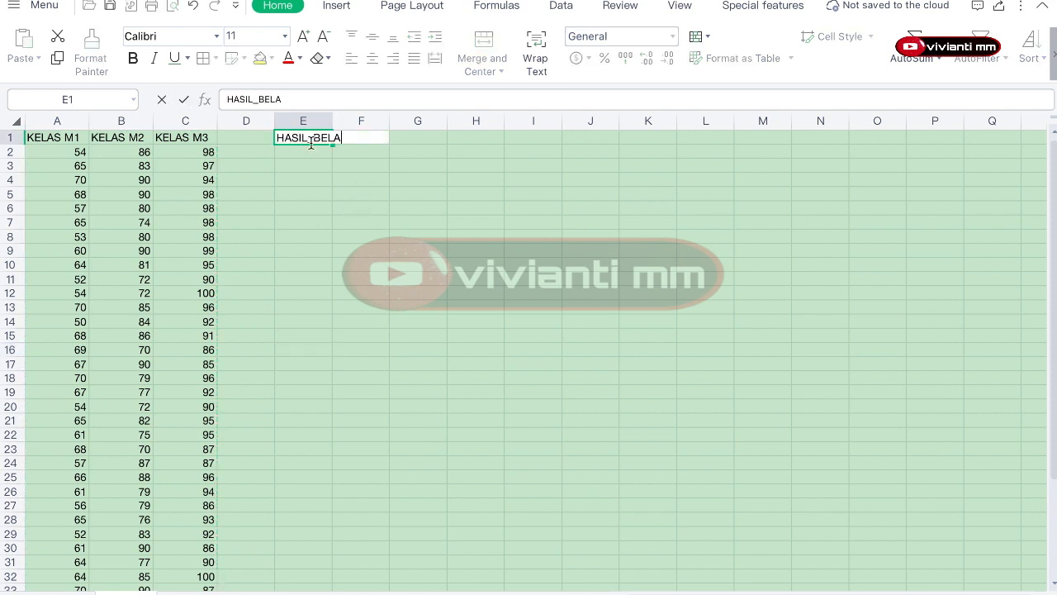
{"action": "left_click", "coordinate": [393, 189]}
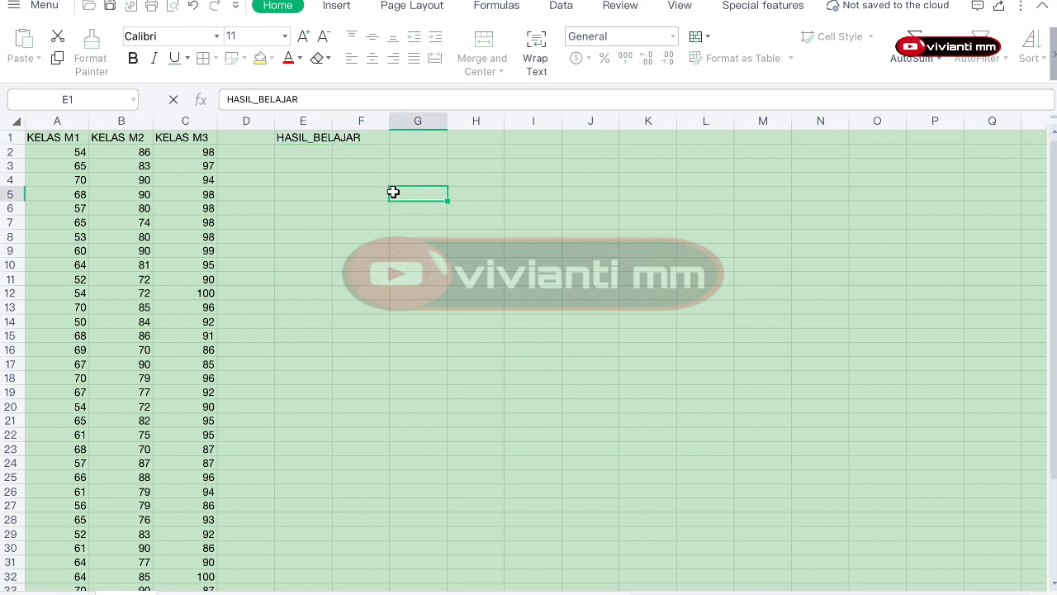
{"action": "left_click", "coordinate": [367, 138]}
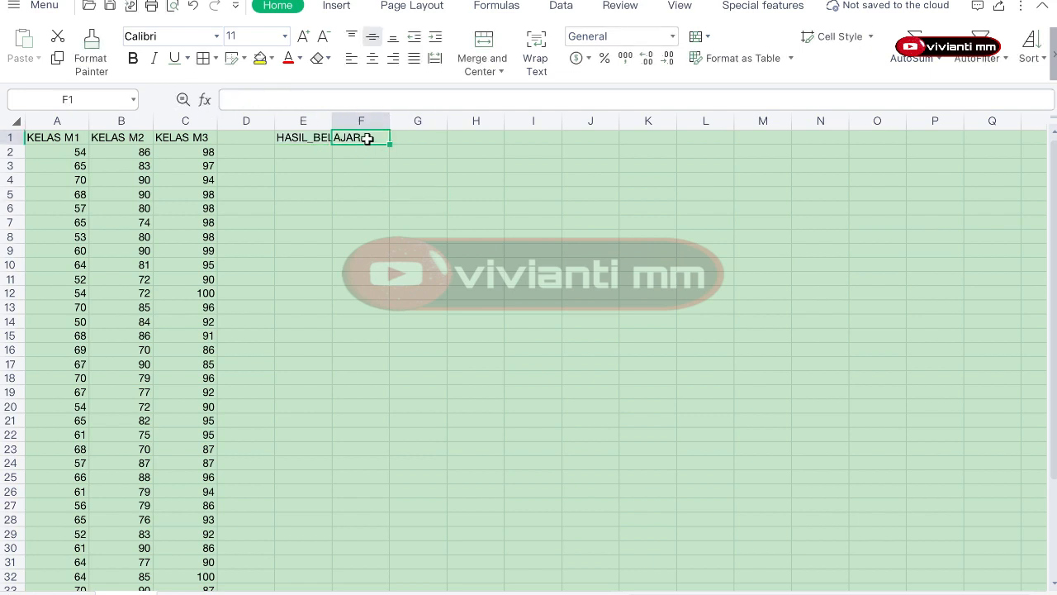
{"action": "type", "text": "MEDIAN"}
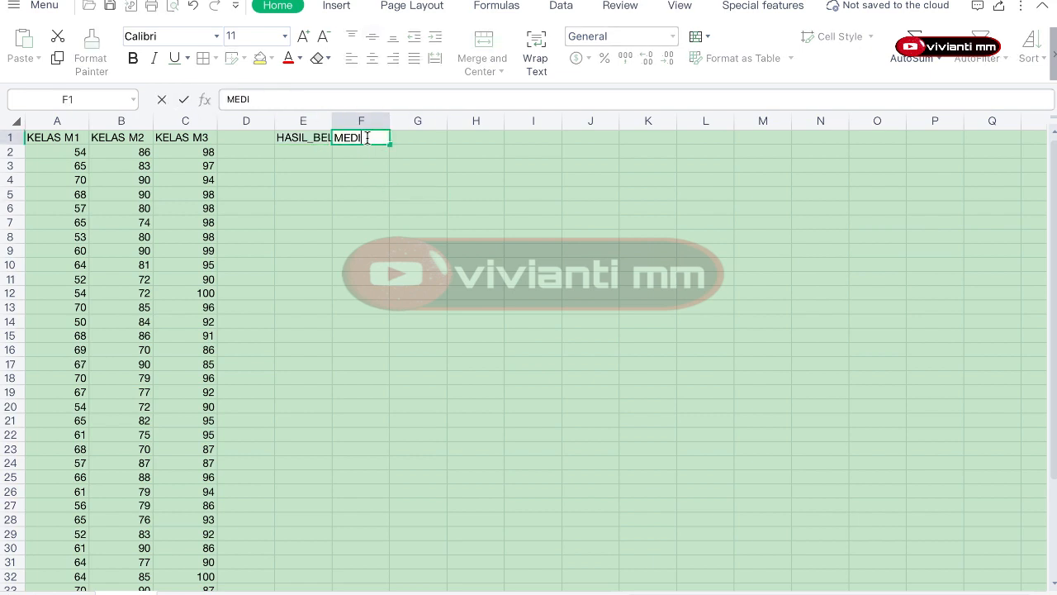
{"action": "key", "text": "Return"}
{"action": "left_click", "coordinate": [367, 138]}
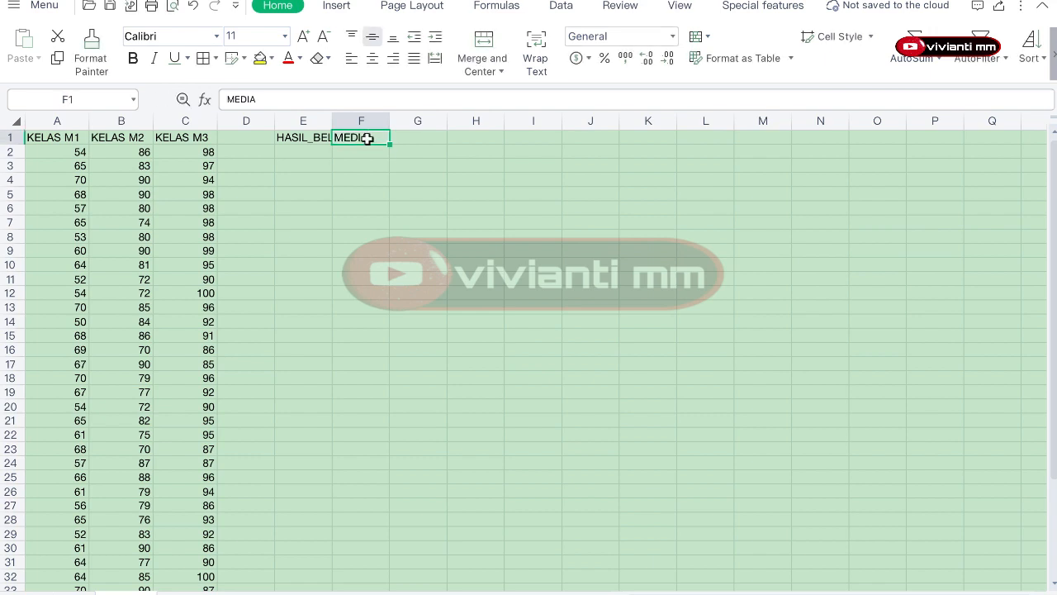
{"action": "type", "text": "KELOMPOL"}
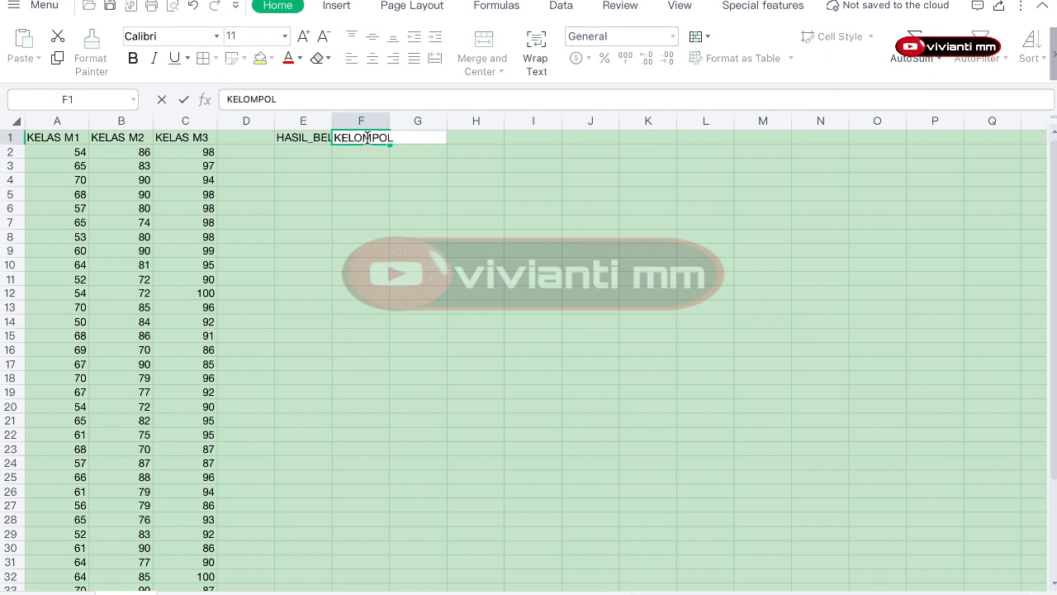
{"action": "key", "text": "Return"}
Step: Enter the header KELOMPOK in cell F1
{"action": "left_click", "coordinate": [367, 138]}
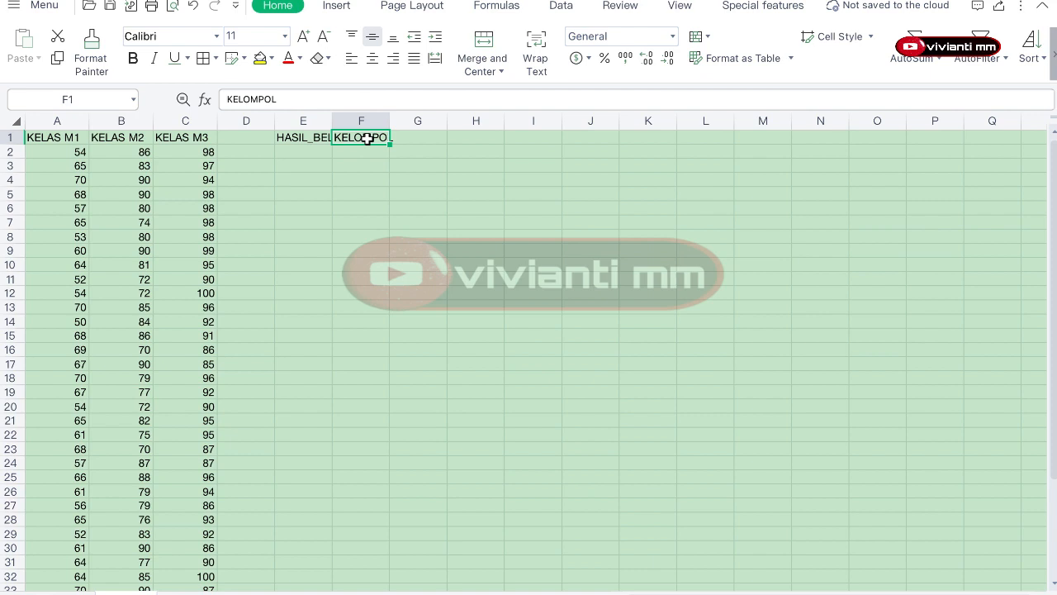
{"action": "type", "text": "KELOMPOK"}
{"action": "key", "text": "Return"}
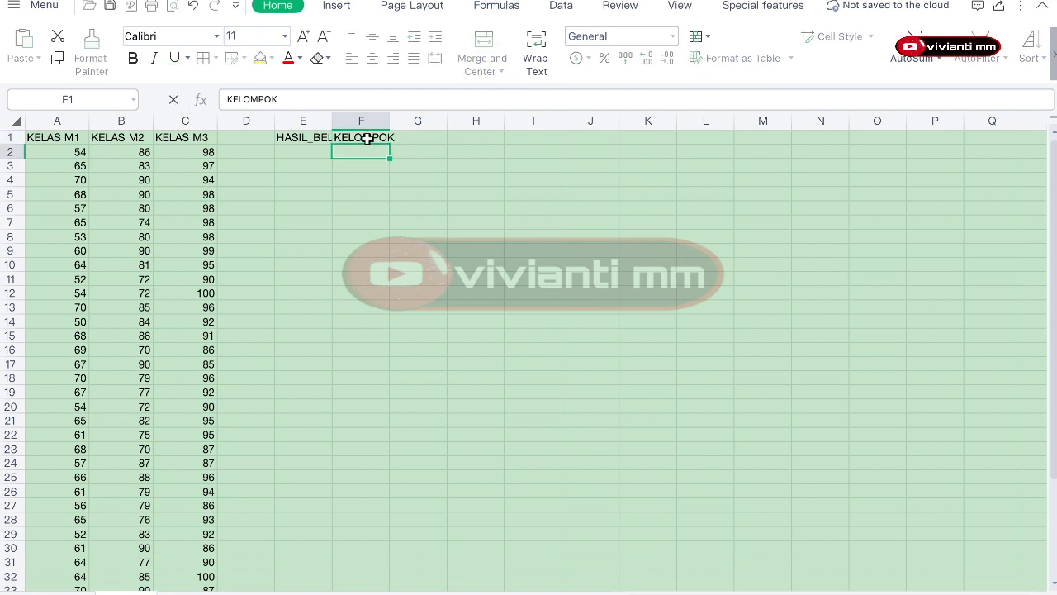
Step: Move the KELAS M1 scores from column A into column E starting at E2
{"action": "left_click", "coordinate": [322, 152]}
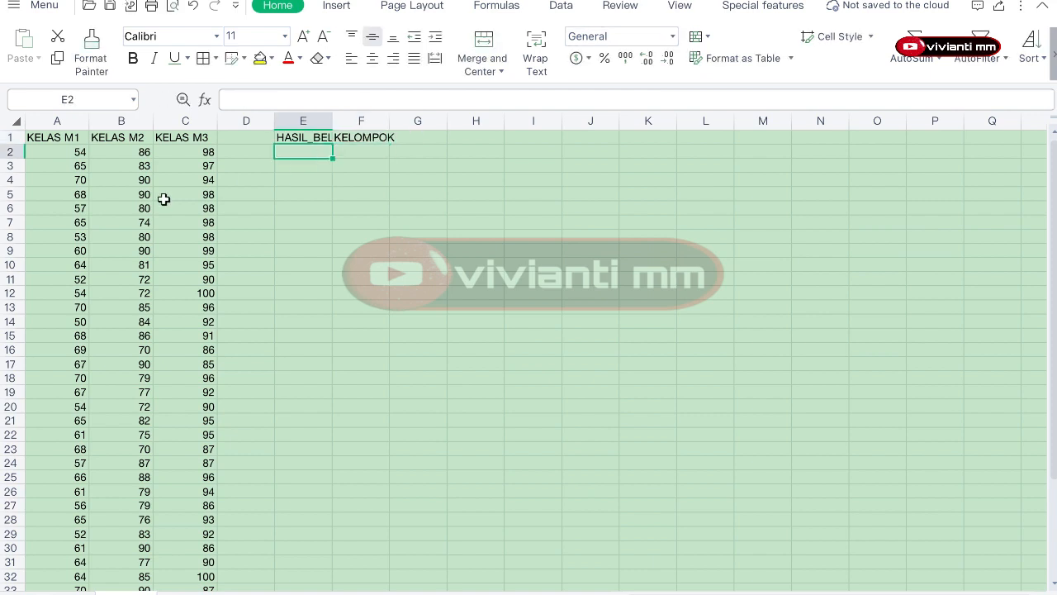
{"action": "mouse_move", "coordinate": [78, 154]}
{"action": "left_mouse_down"}
{"action": "mouse_move", "coordinate": [56, 590]}
{"action": "mouse_move", "coordinate": [177, 149]}
{"action": "mouse_move", "coordinate": [72, 135]}
{"action": "mouse_move", "coordinate": [63, 151]}
{"action": "left_mouse_up"}
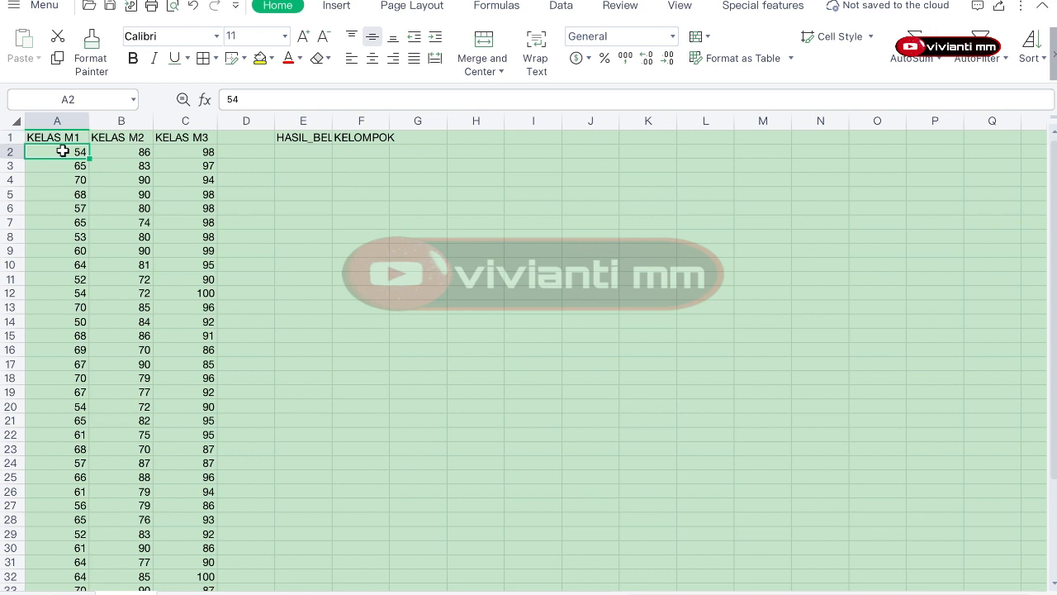
{"action": "key", "text": "ctrl+shift+Down"}
{"action": "key", "text": "ctrl+c"}
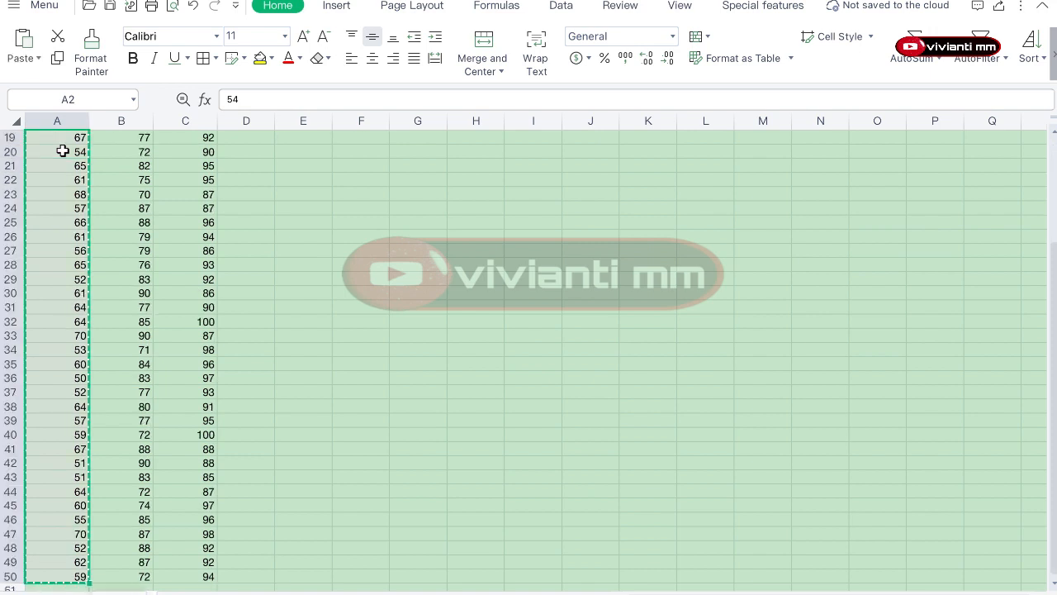
{"action": "scroll", "coordinate": [63, 151], "scroll_direction": "up", "scroll_amount": 6}
{"action": "left_click", "coordinate": [314, 152]}
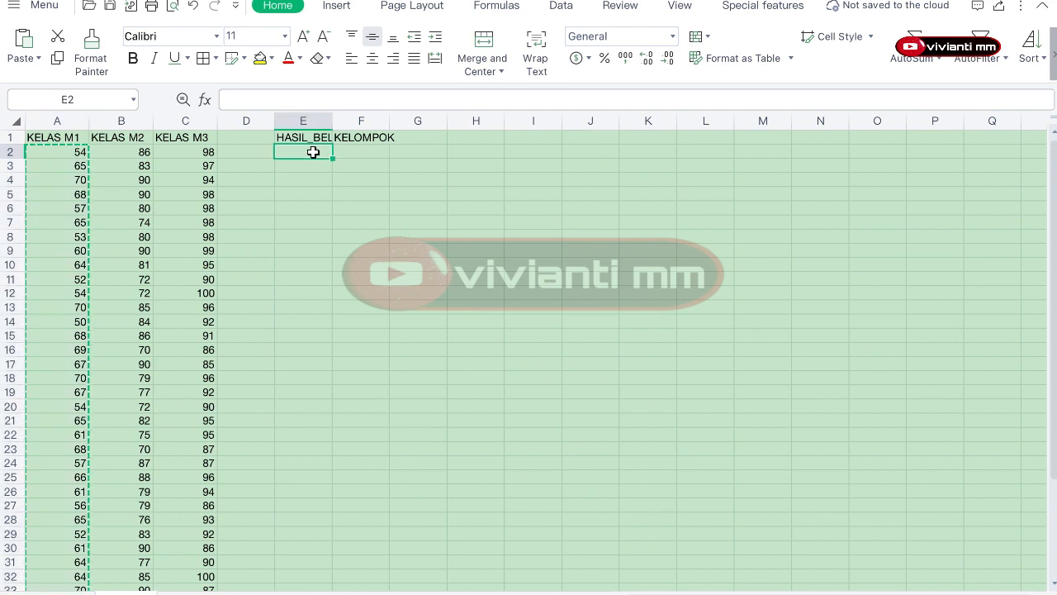
{"action": "key", "text": "ctrl+v"}
Step: Enter group number 1 in cells F2 and F3 beside the M1 scores
{"action": "scroll", "coordinate": [368, 155], "scroll_direction": "up", "scroll_amount": 1}
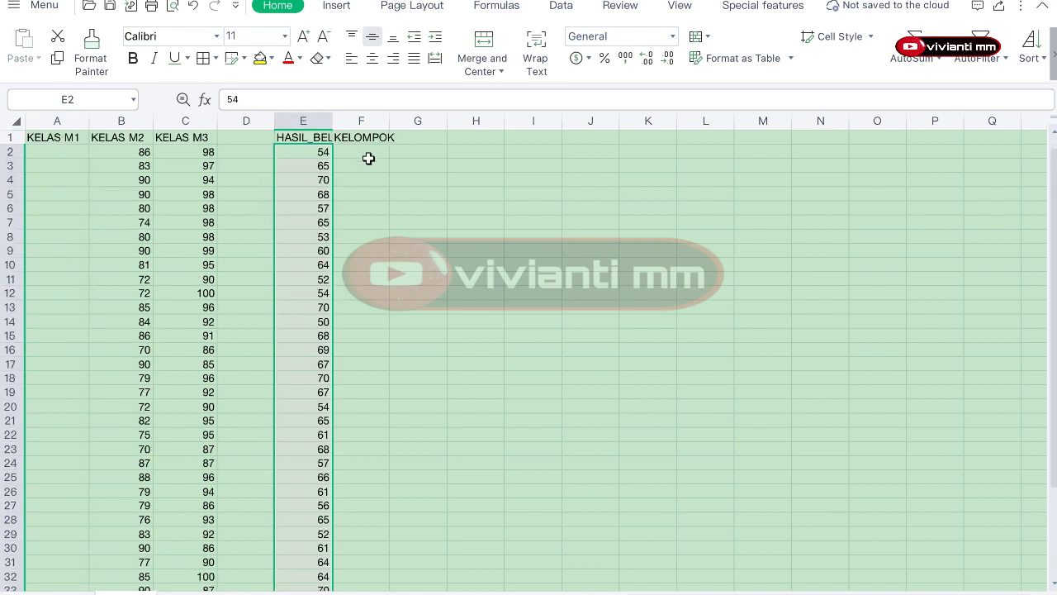
{"action": "left_click", "coordinate": [368, 152]}
{"action": "type", "text": "M1,"}
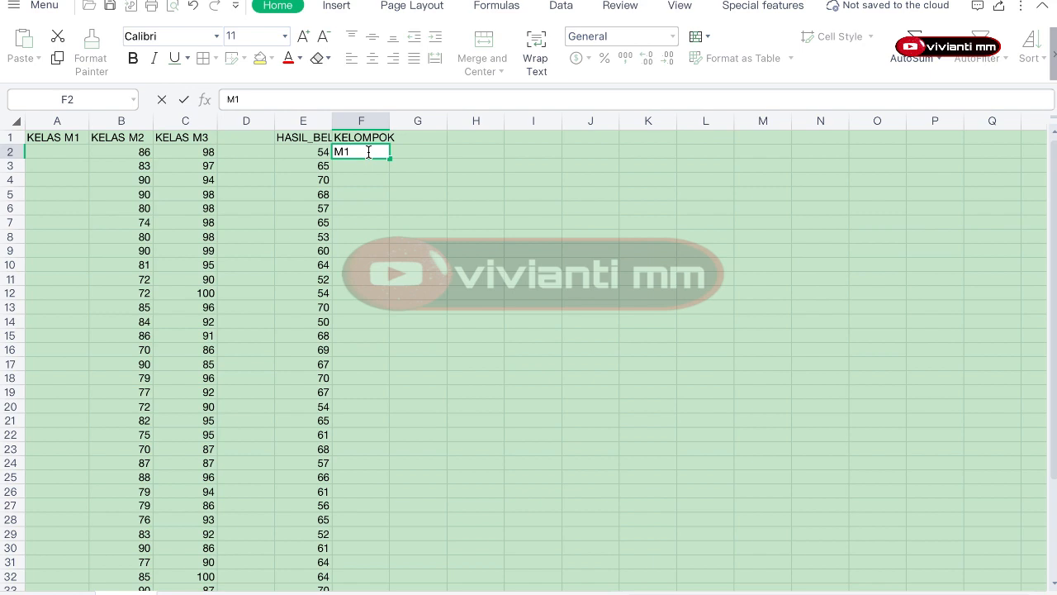
{"action": "key", "text": "BackSpace"}
{"action": "key", "text": "BackSpace"}
{"action": "type", "text": "1"}
{"action": "key", "text": "Return"}
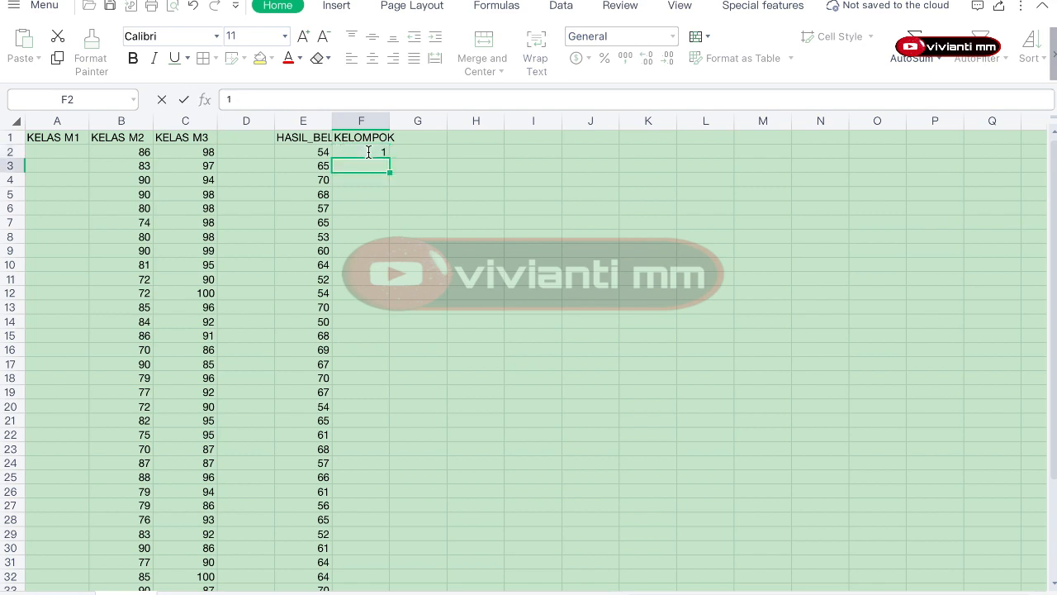
{"action": "type", "text": "1"}
{"action": "key", "text": "Return"}
Step: Fill group number 1 down column F to row 50 alongside the M1 scores
{"action": "left_click_drag", "start_coordinate": [364, 152], "coordinate": [365, 162]}
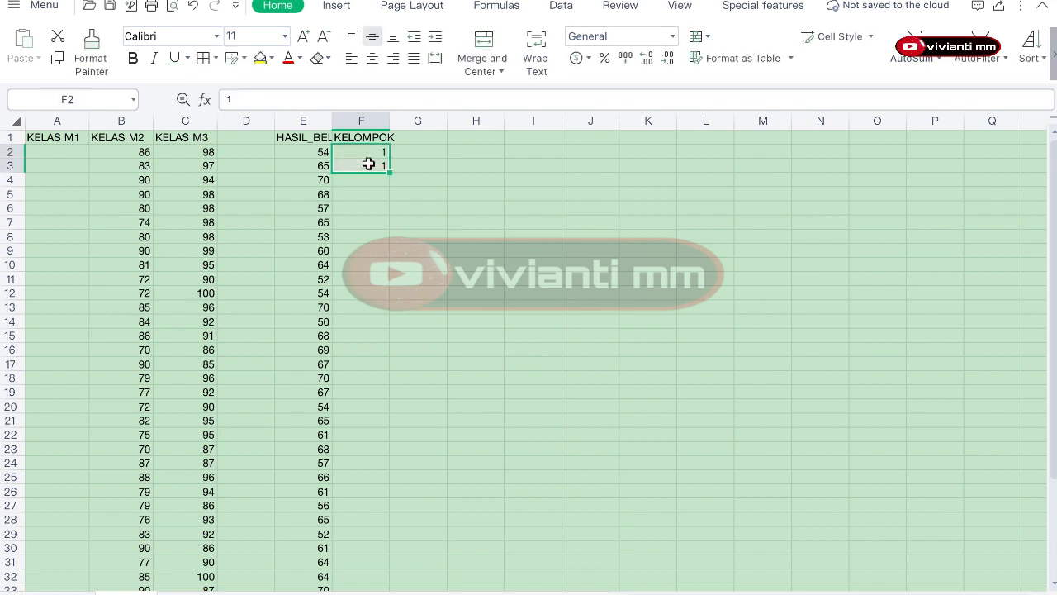
{"action": "double_click", "coordinate": [388, 173]}
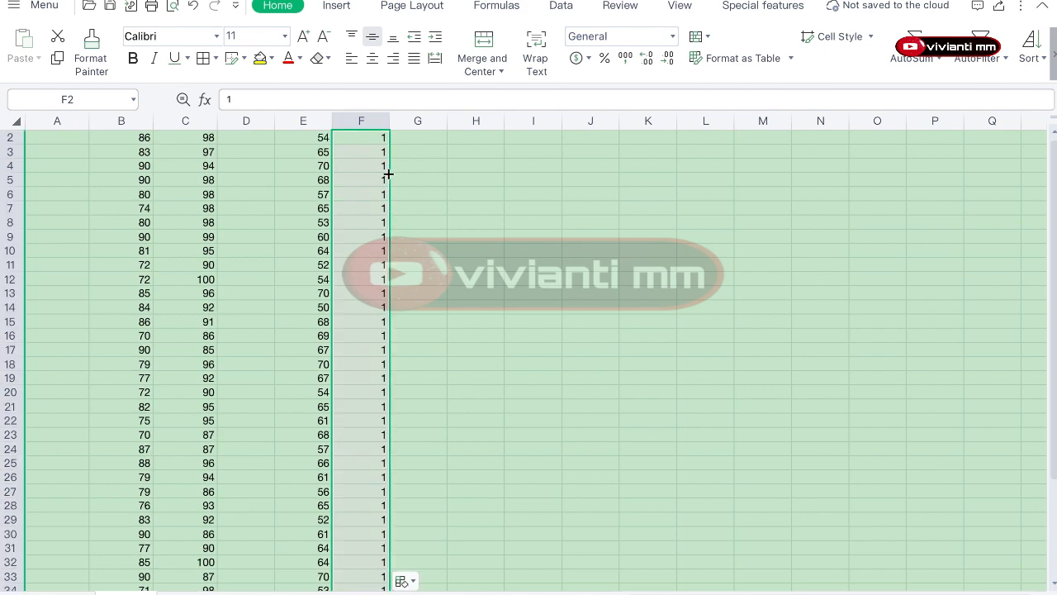
{"action": "scroll", "coordinate": [388, 425], "scroll_direction": "down", "scroll_amount": 20}
{"action": "scroll", "coordinate": [388, 425], "scroll_direction": "up", "scroll_amount": 20}
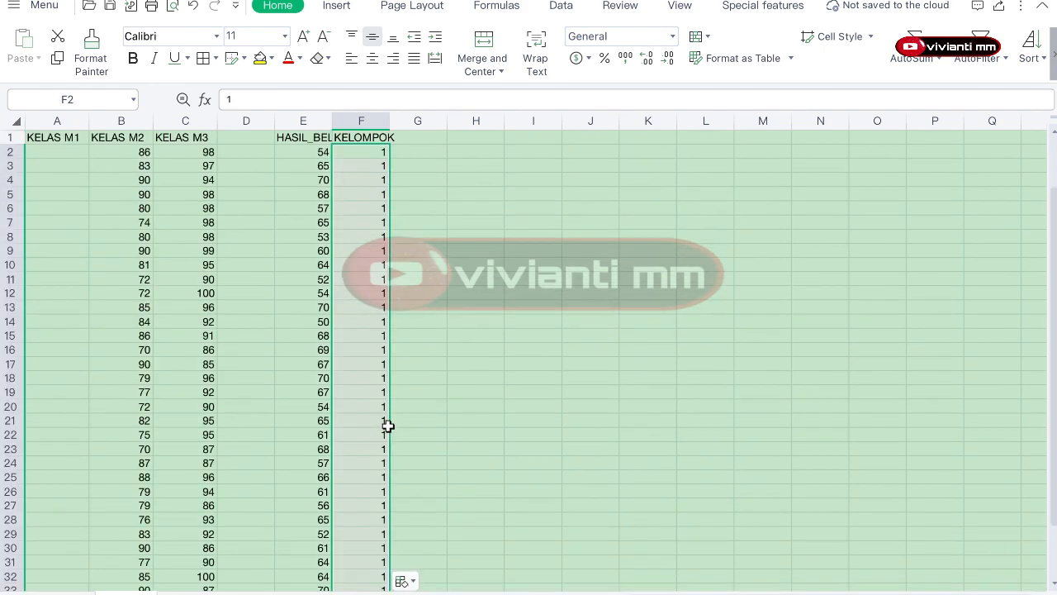
Step: Move the KELAS M2 scores from column B into column E starting at E51
{"action": "left_click", "coordinate": [132, 151]}
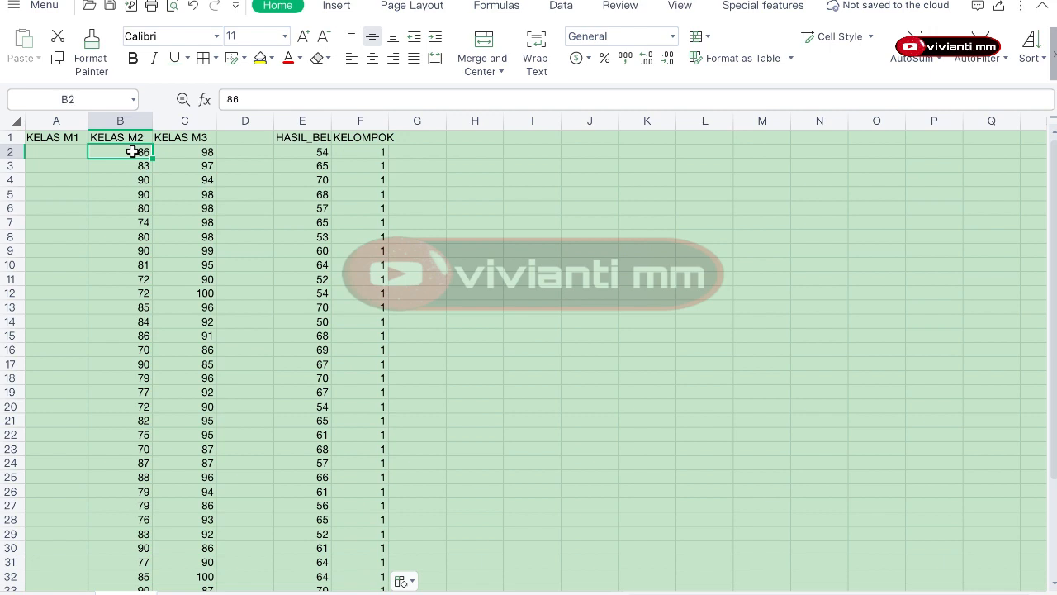
{"action": "key", "text": "ctrl+shift+Down"}
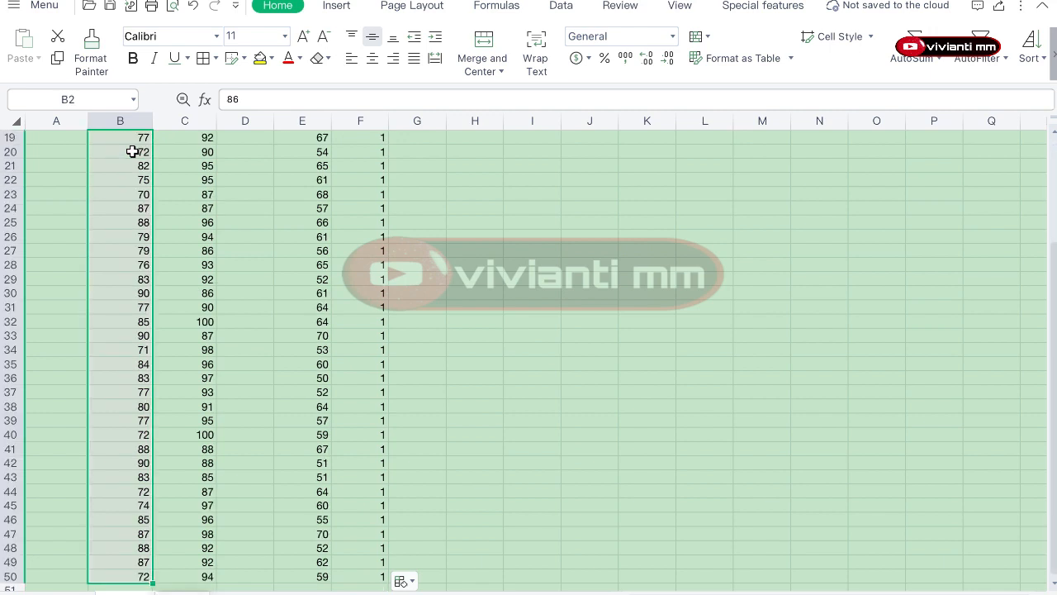
{"action": "key", "text": "ctrl+c"}
{"action": "scroll", "coordinate": [240, 291], "scroll_direction": "down", "scroll_amount": 7}
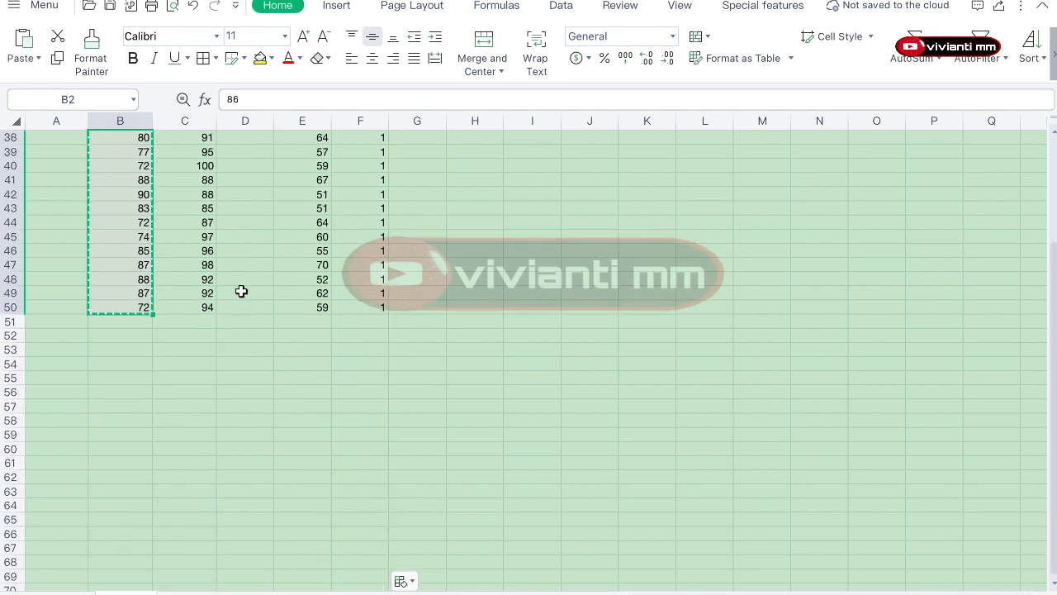
{"action": "left_click", "coordinate": [292, 281]}
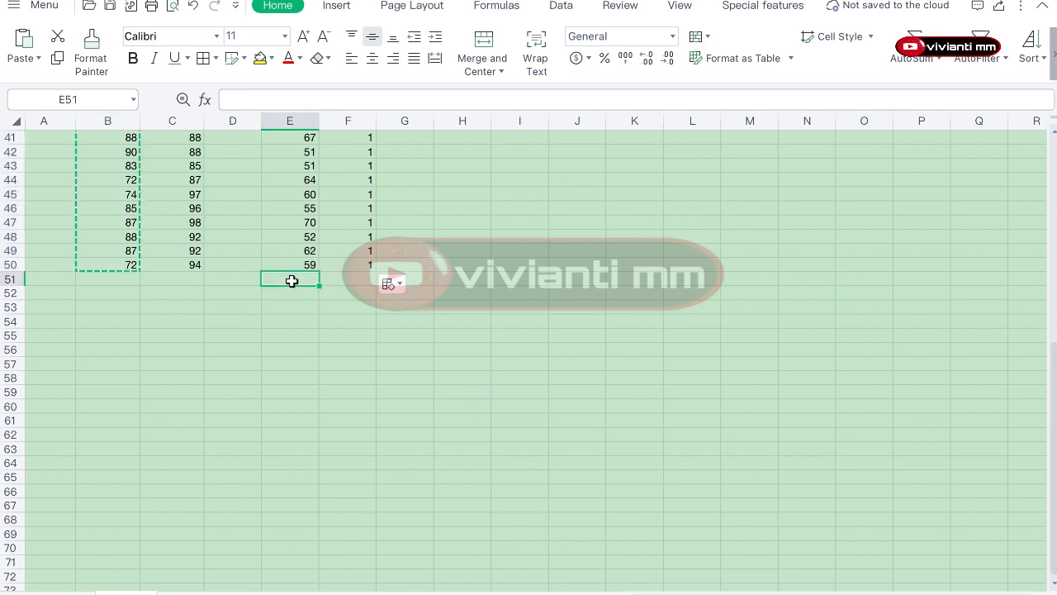
{"action": "key", "text": "ctrl+v"}
{"action": "scroll", "coordinate": [394, 229], "scroll_direction": "up", "scroll_amount": 5}
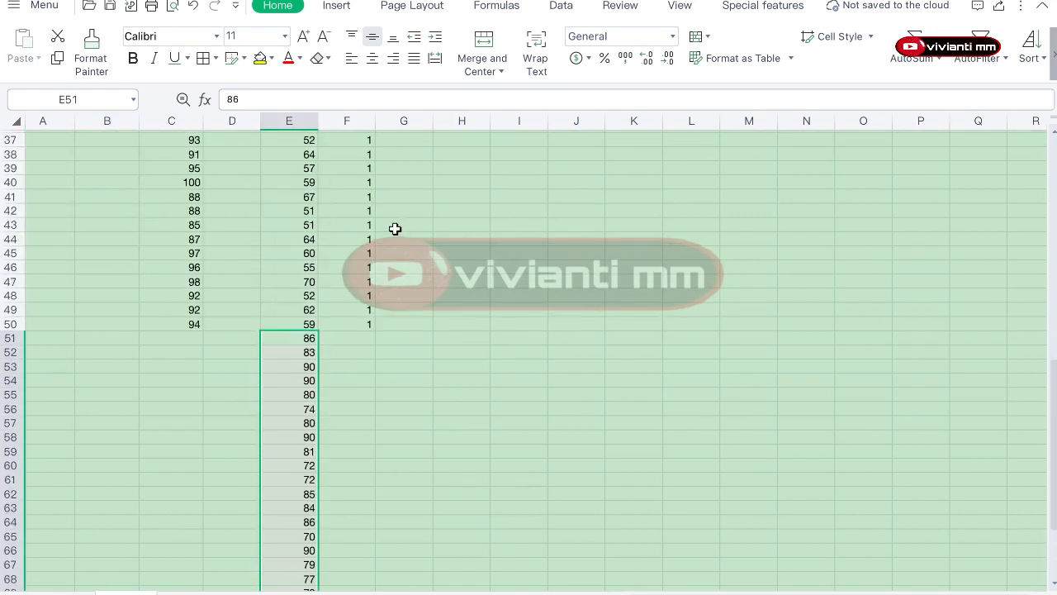
Step: Fill group number 2 in column F beside the M2 scores, rows 51 to 99
{"action": "left_click", "coordinate": [361, 337]}
{"action": "type", "text": "2"}
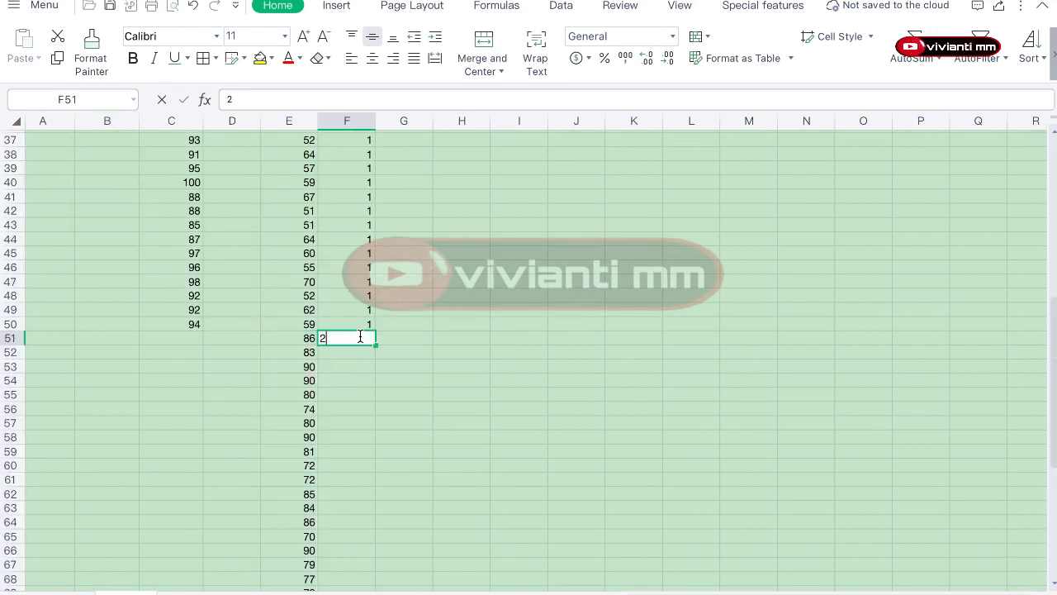
{"action": "key", "text": "Return"}
{"action": "type", "text": "2"}
{"action": "left_click_drag", "start_coordinate": [361, 337], "coordinate": [364, 351]}
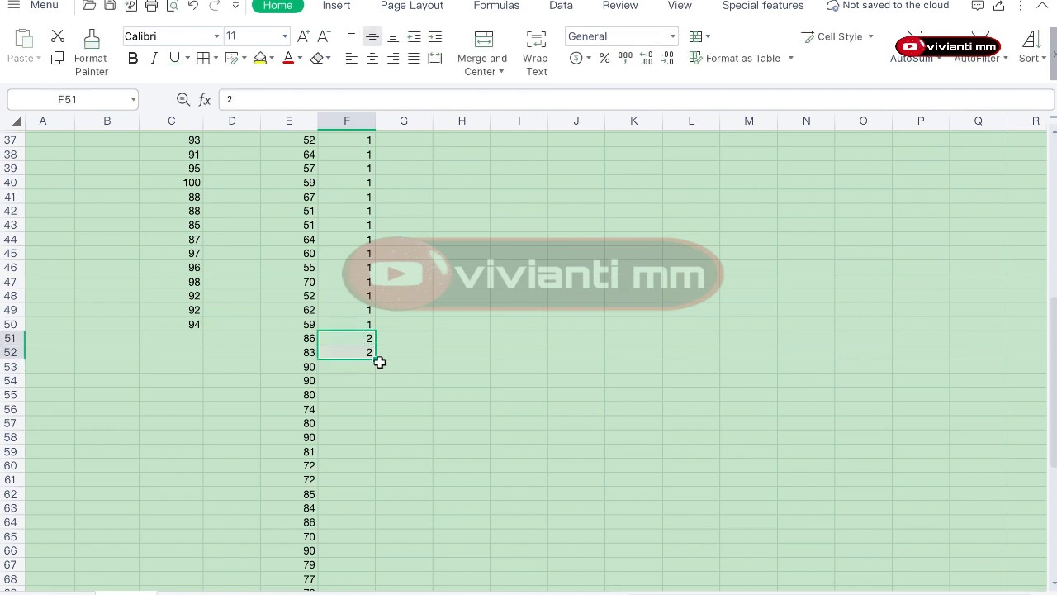
{"action": "double_click", "coordinate": [376, 358]}
{"action": "scroll", "coordinate": [349, 278], "scroll_direction": "up", "scroll_amount": 17}
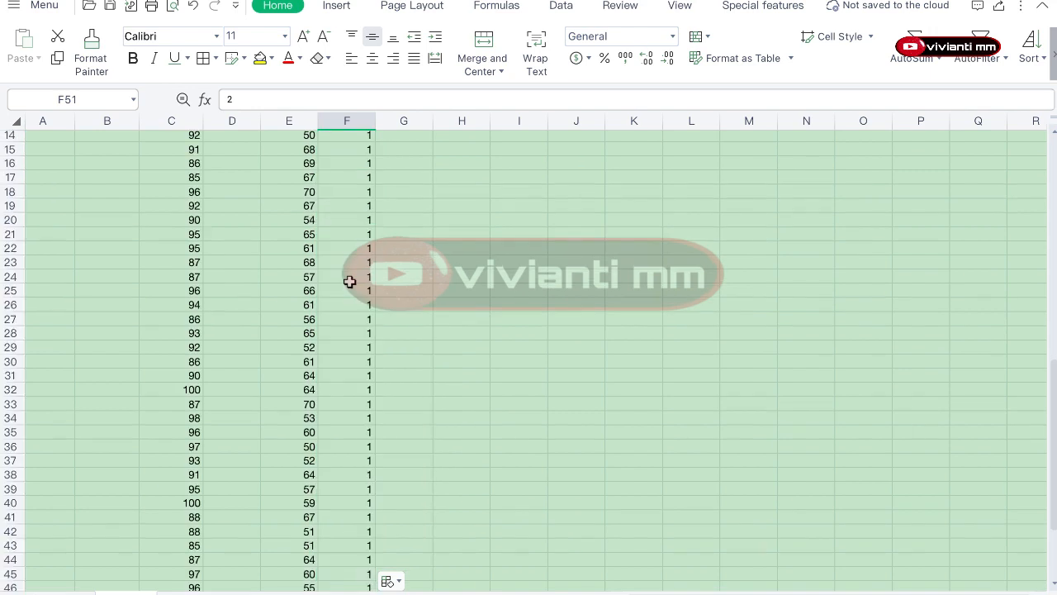
Step: Move the KELAS M3 scores from column C into column E starting at E100
{"action": "left_click", "coordinate": [174, 152]}
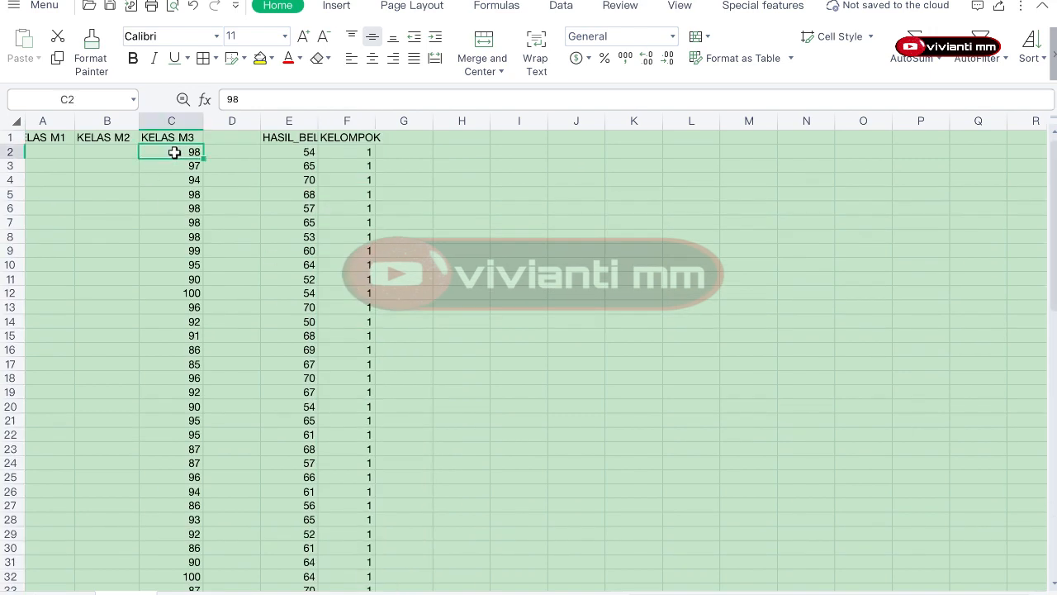
{"action": "key", "text": "ctrl+shift+Down"}
{"action": "key", "text": "ctrl+c"}
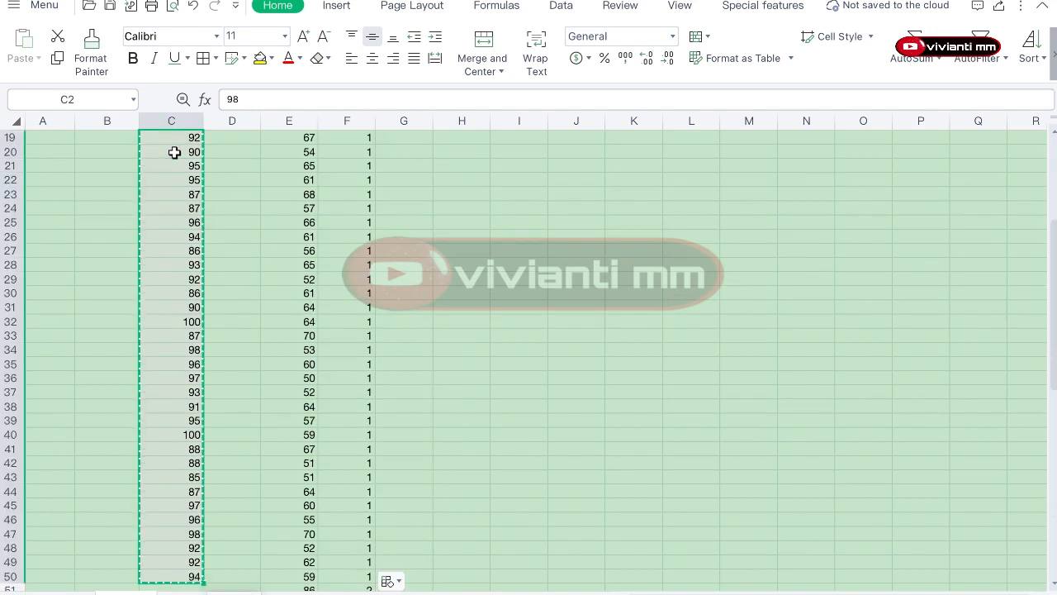
{"action": "scroll", "coordinate": [376, 410], "scroll_direction": "down", "scroll_amount": 9}
{"action": "scroll", "coordinate": [376, 410], "scroll_direction": "down", "scroll_amount": 14}
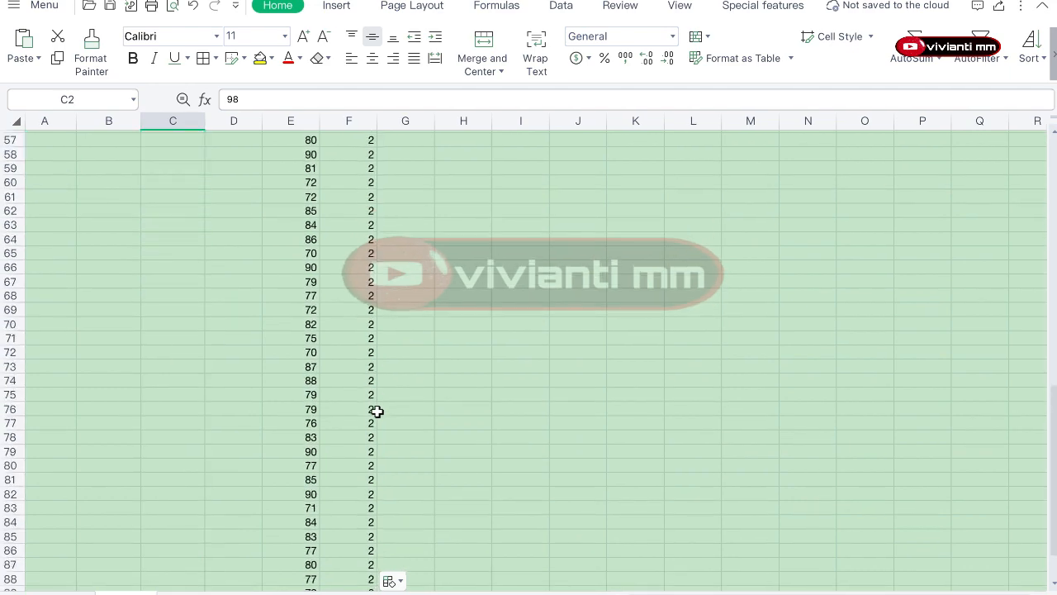
{"action": "left_click", "coordinate": [298, 285]}
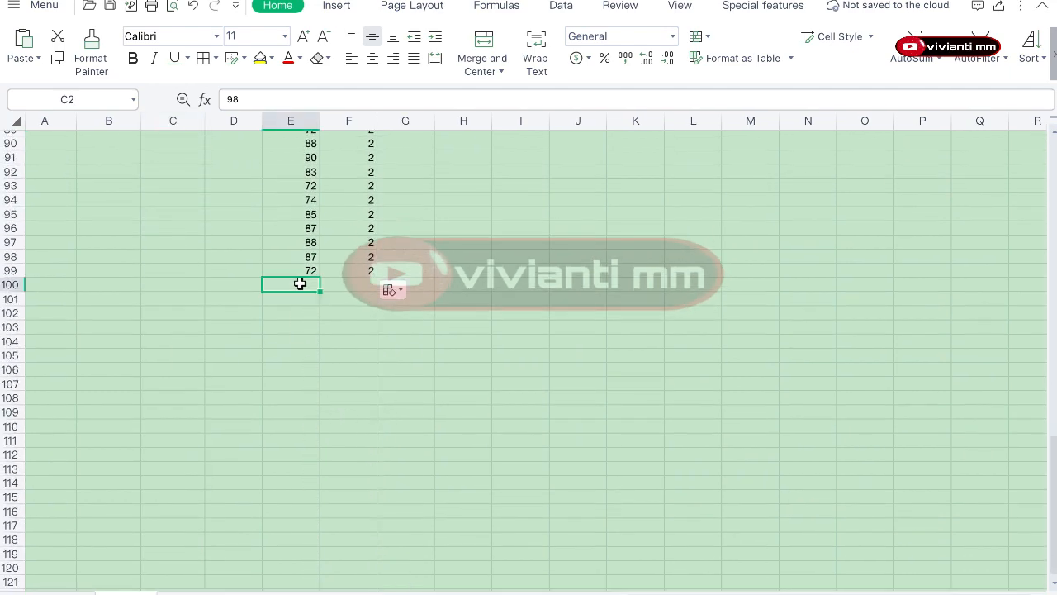
{"action": "key", "text": "ctrl+v"}
{"action": "scroll", "coordinate": [300, 283], "scroll_direction": "down", "scroll_amount": 4}
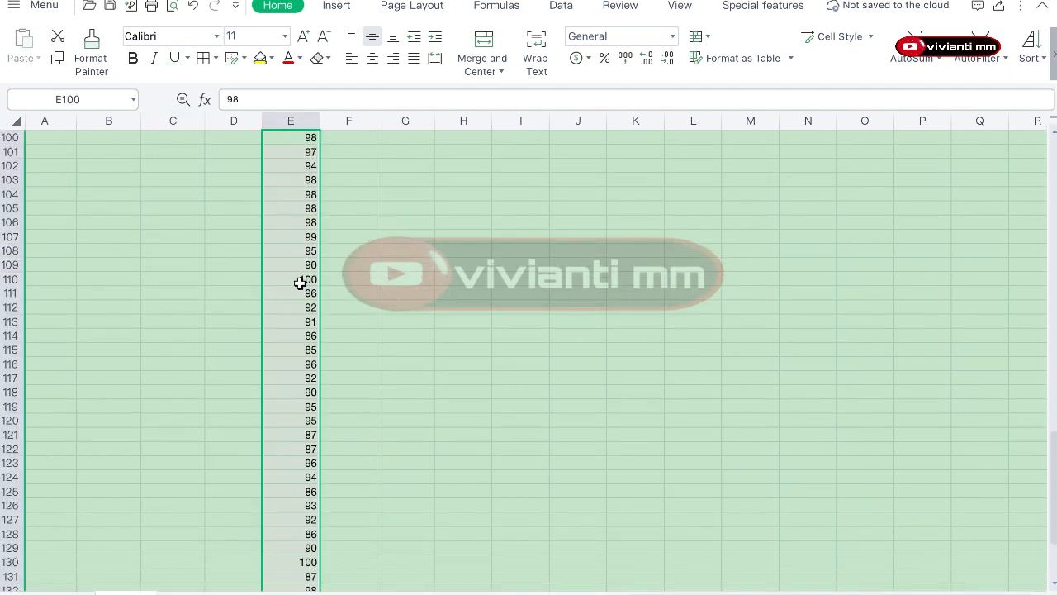
{"action": "scroll", "coordinate": [347, 276], "scroll_direction": "up", "scroll_amount": 4}
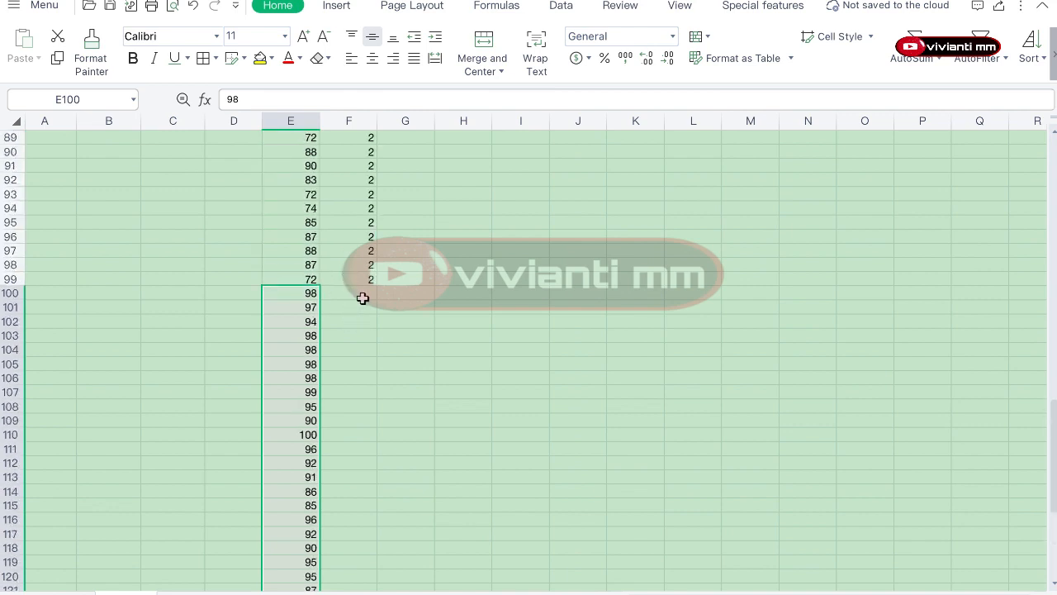
Step: Fill group number 3 in column F beside the M3 scores, from row 100 down to the end of the data
{"action": "left_click", "coordinate": [363, 299]}
{"action": "type", "text": "3"}
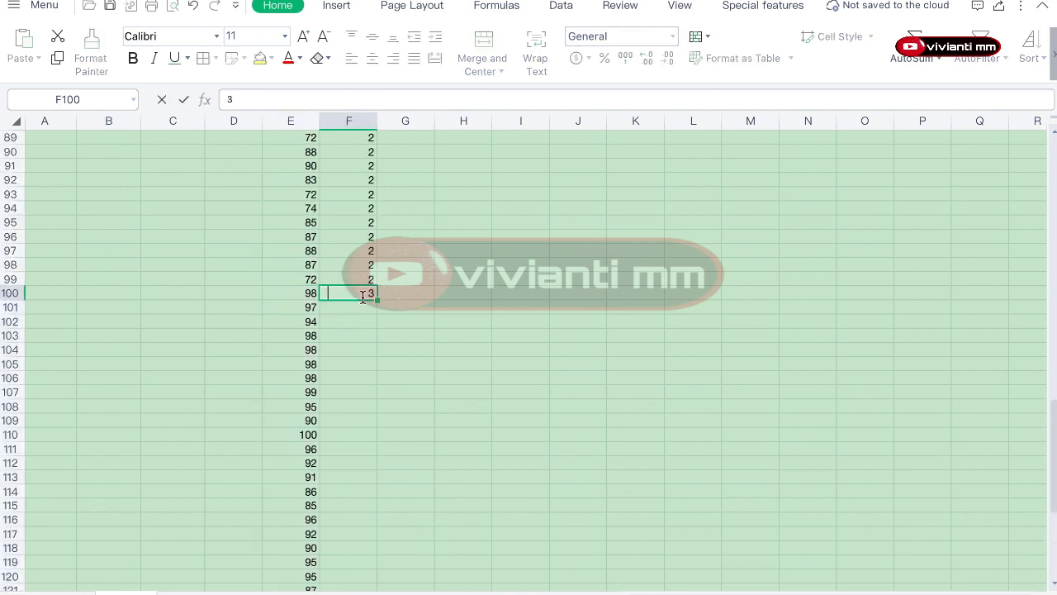
{"action": "key", "text": "Return"}
{"action": "type", "text": "4"}
{"action": "key", "text": "Return"}
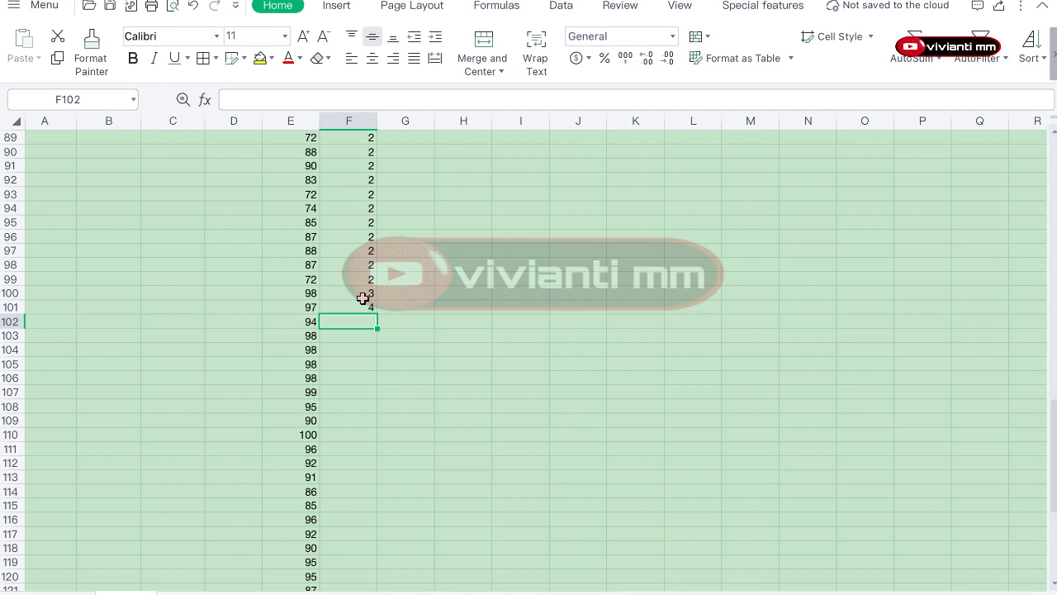
{"action": "key", "text": "Up"}
{"action": "type", "text": "3"}
{"action": "key", "text": "Return"}
{"action": "left_click", "coordinate": [362, 298]}
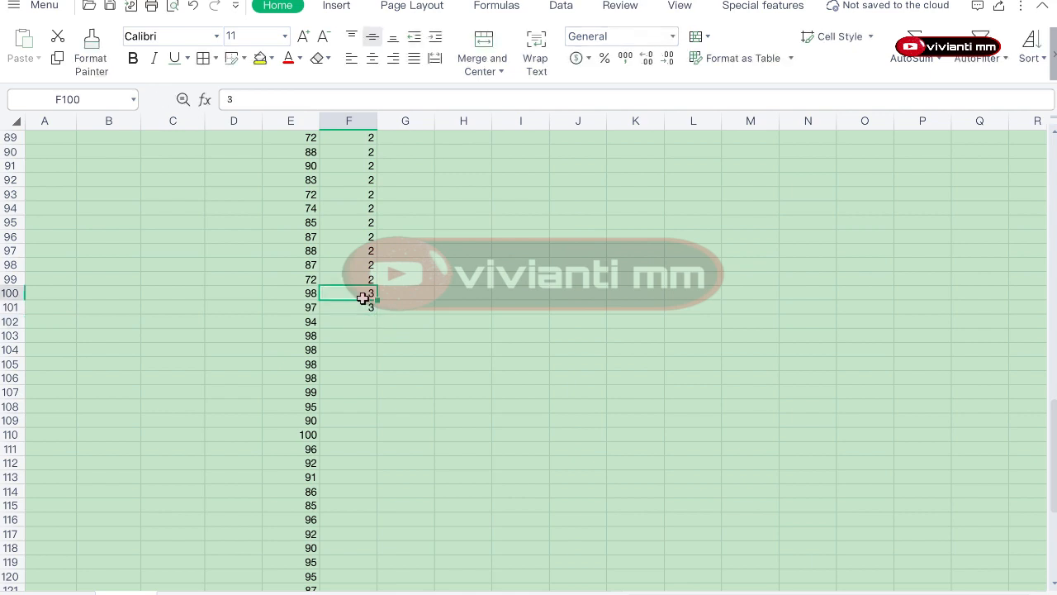
{"action": "left_click_drag", "start_coordinate": [362, 298], "coordinate": [365, 307]}
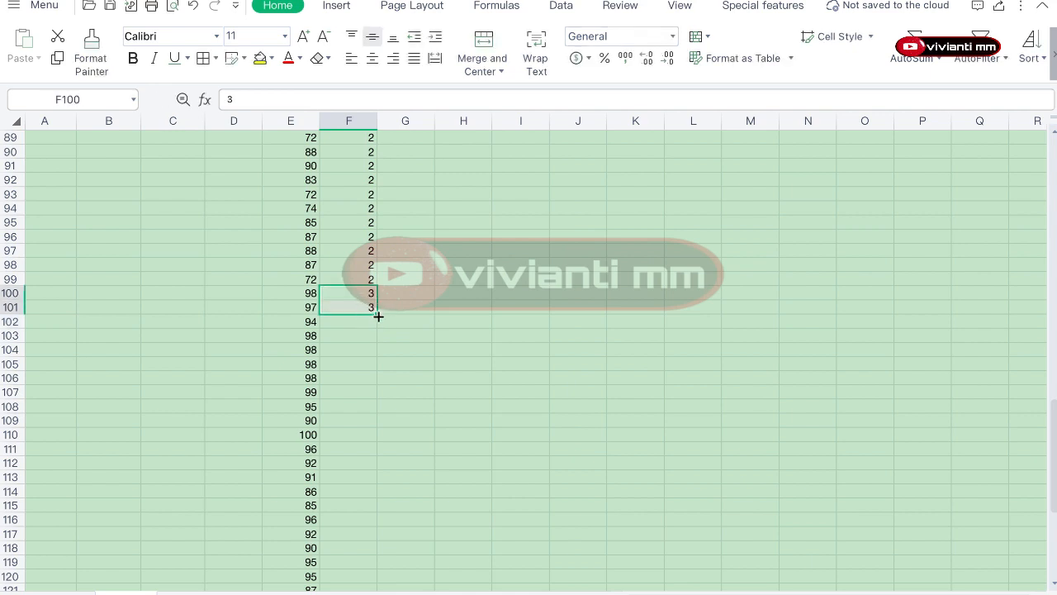
{"action": "double_click", "coordinate": [377, 314]}
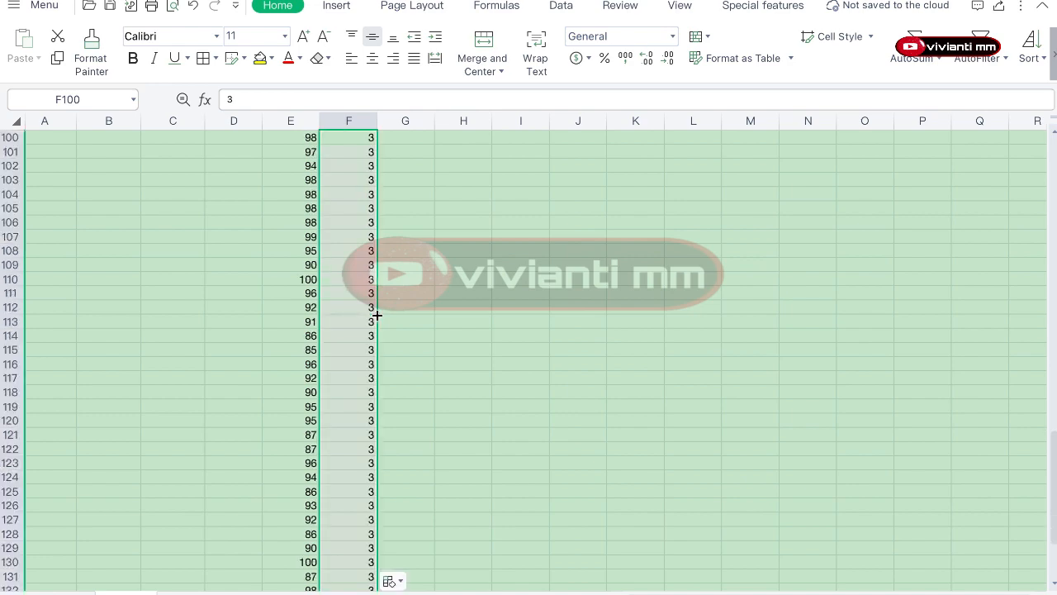
Step: Delete the empty columns A to D so HASIL_BELAJAR and KELOMPOK become the first two columns
{"action": "scroll", "coordinate": [353, 444], "scroll_direction": "down", "scroll_amount": 5}
{"action": "scroll", "coordinate": [354, 446], "scroll_direction": "up", "scroll_amount": 3}
{"action": "scroll", "coordinate": [353, 446], "scroll_direction": "up", "scroll_amount": 20}
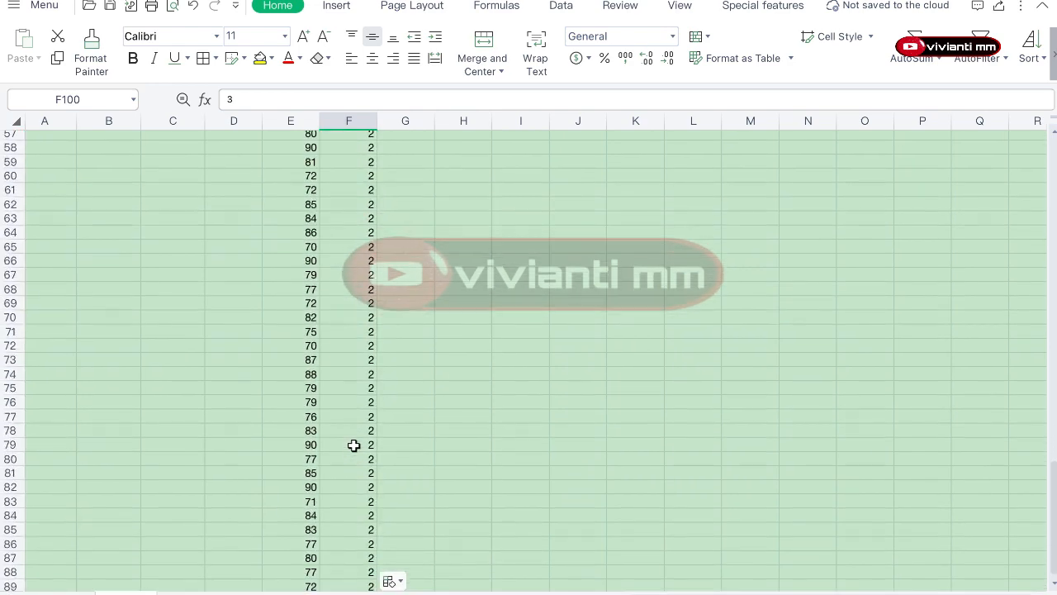
{"action": "left_click_drag", "start_coordinate": [230, 121], "coordinate": [37, 116]}
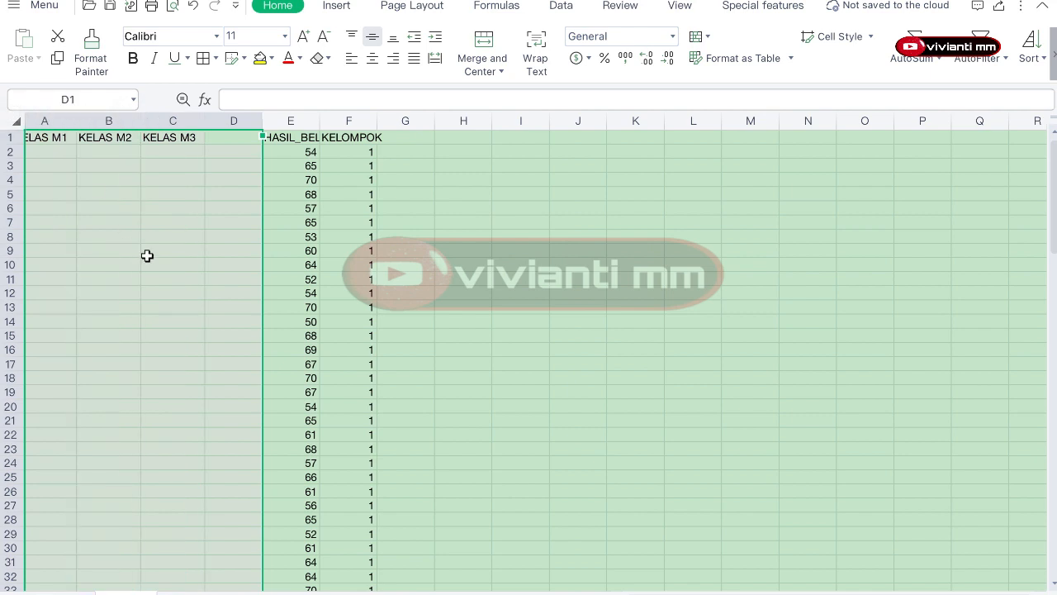
{"action": "right_click", "coordinate": [147, 256]}
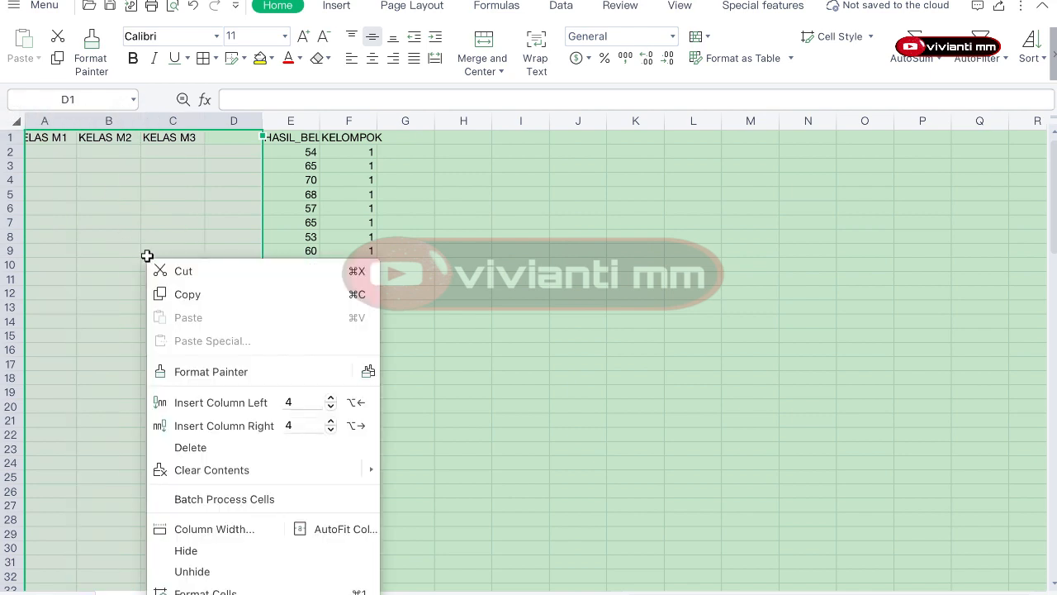
{"action": "left_click", "coordinate": [196, 451]}
{"action": "left_click", "coordinate": [304, 391]}
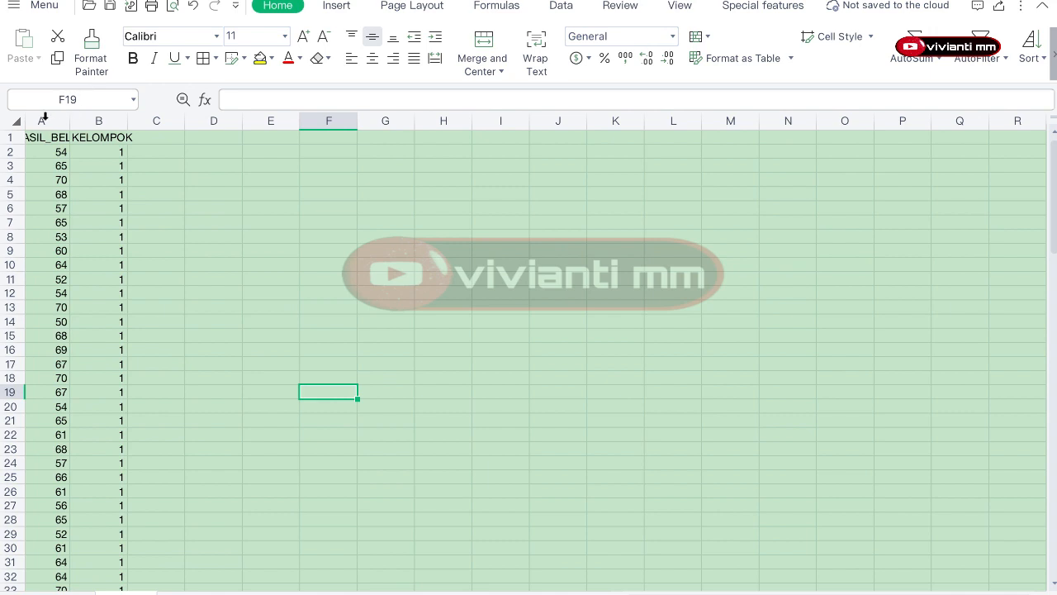
Step: Autofit the widths of the HASIL_BELAJAR and KELOMPOK columns
{"action": "left_click_drag", "start_coordinate": [44, 117], "coordinate": [105, 118]}
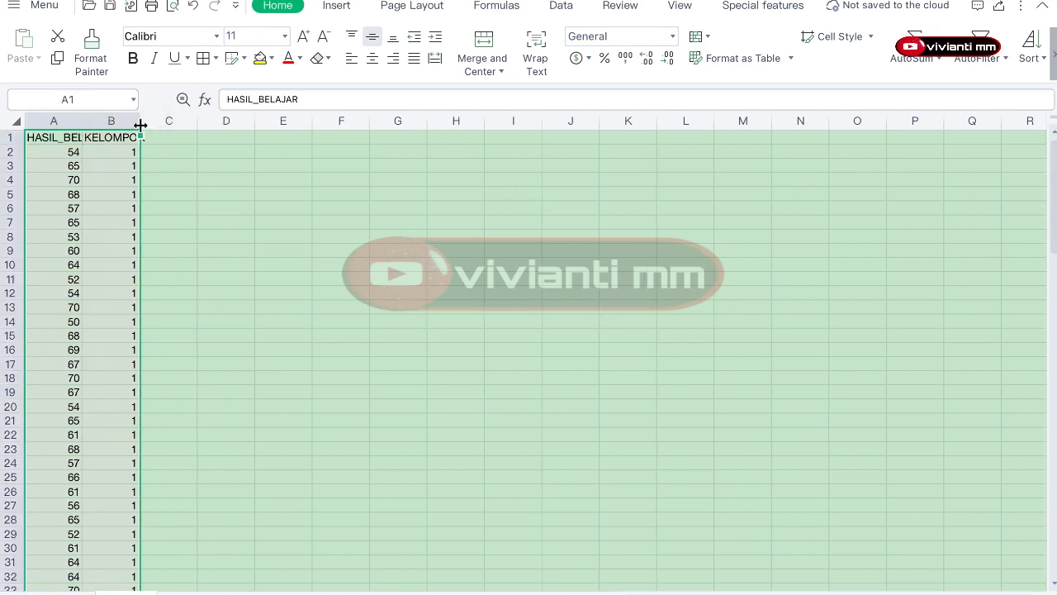
{"action": "double_click", "coordinate": [140, 125]}
{"action": "left_click", "coordinate": [162, 201]}
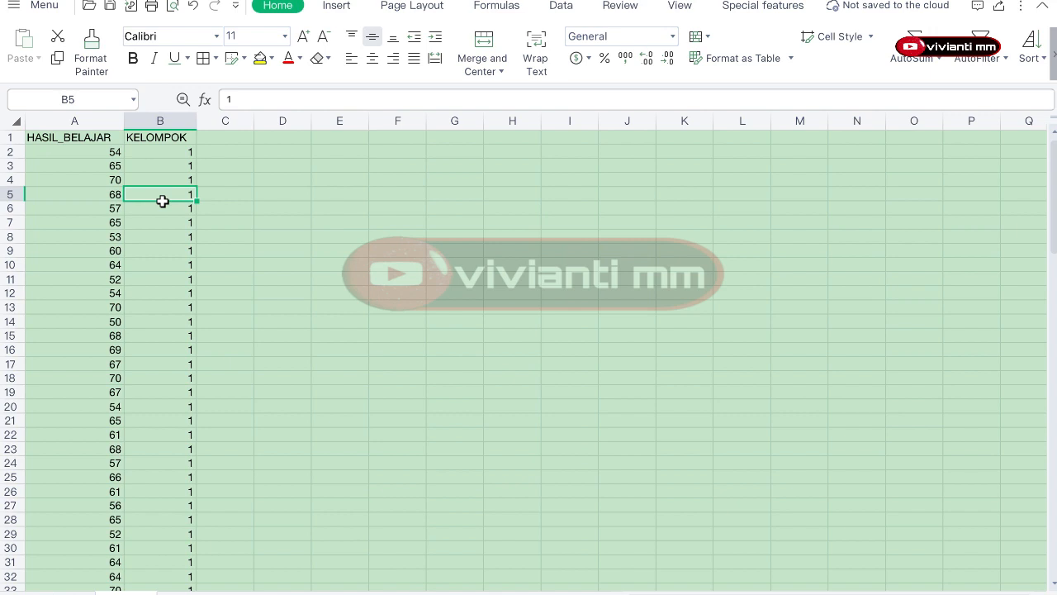
Step: Save the workbook as C ANOVA in the Documents folder as an Excel workbook
{"action": "key", "text": "super+s"}
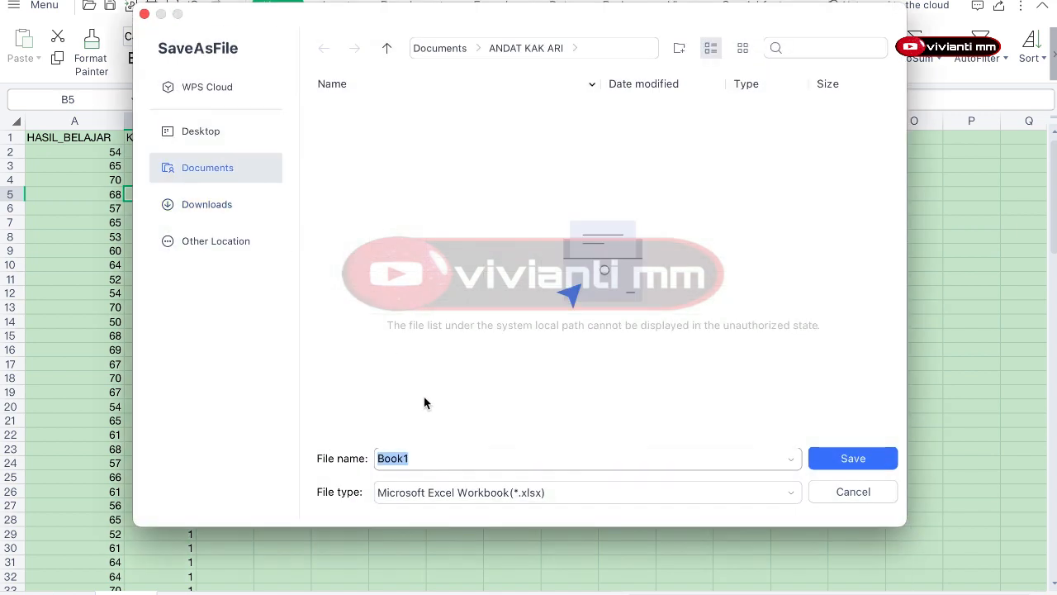
{"action": "type", "text": "C ANOVA"}
{"action": "left_click", "coordinate": [448, 53]}
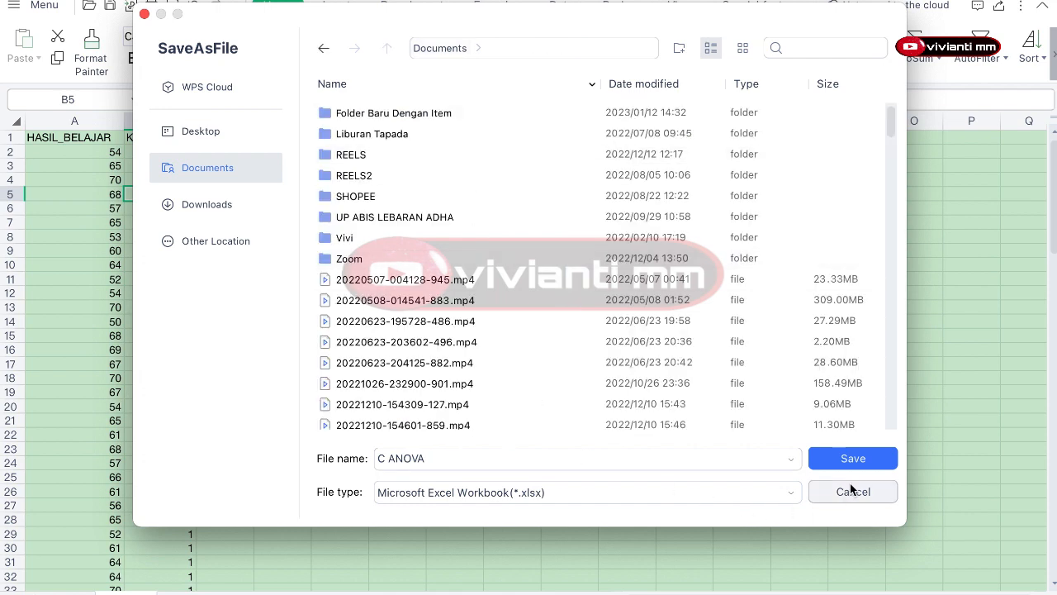
{"action": "left_click", "coordinate": [867, 462]}
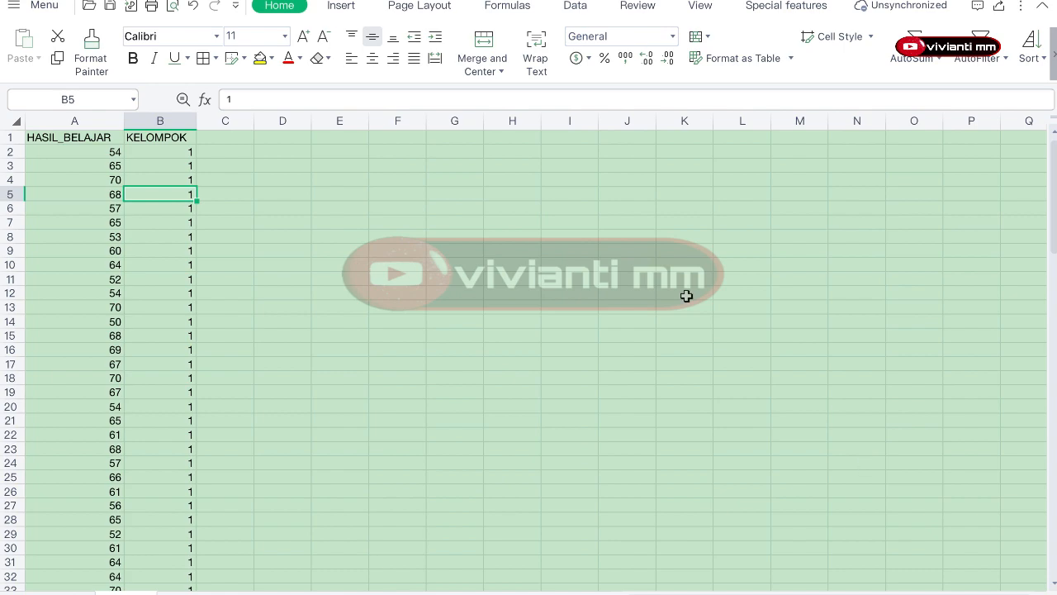
Step: Switch to RStudio and import the Excel file C ANOVA.xlsx from Documents as the dataset C_ANOVA
{"action": "left_click", "coordinate": [44, 2]}
{"action": "left_click", "coordinate": [818, 583]}
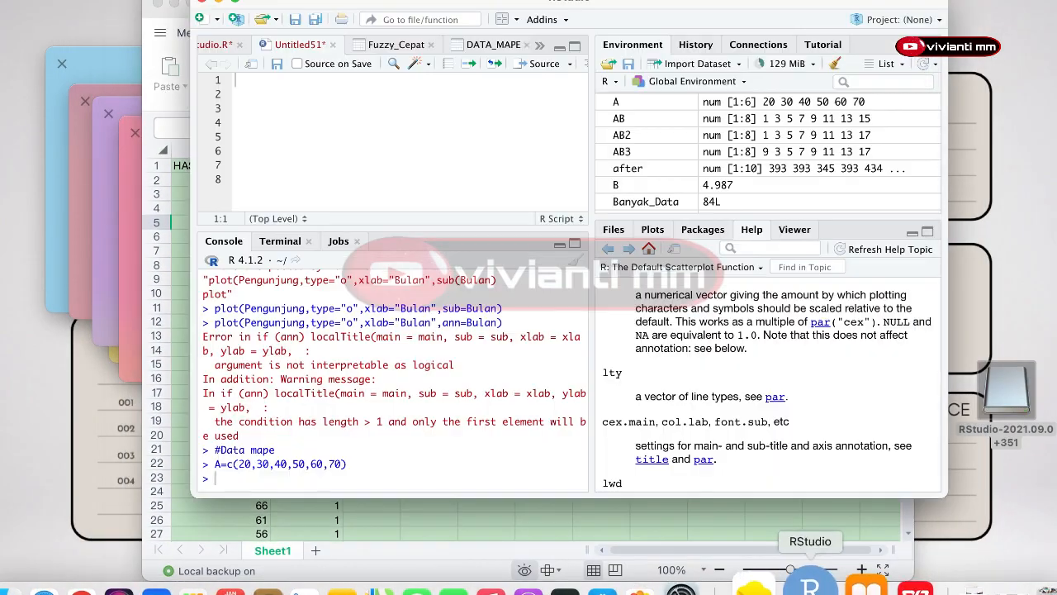
{"action": "left_click", "coordinate": [239, 3]}
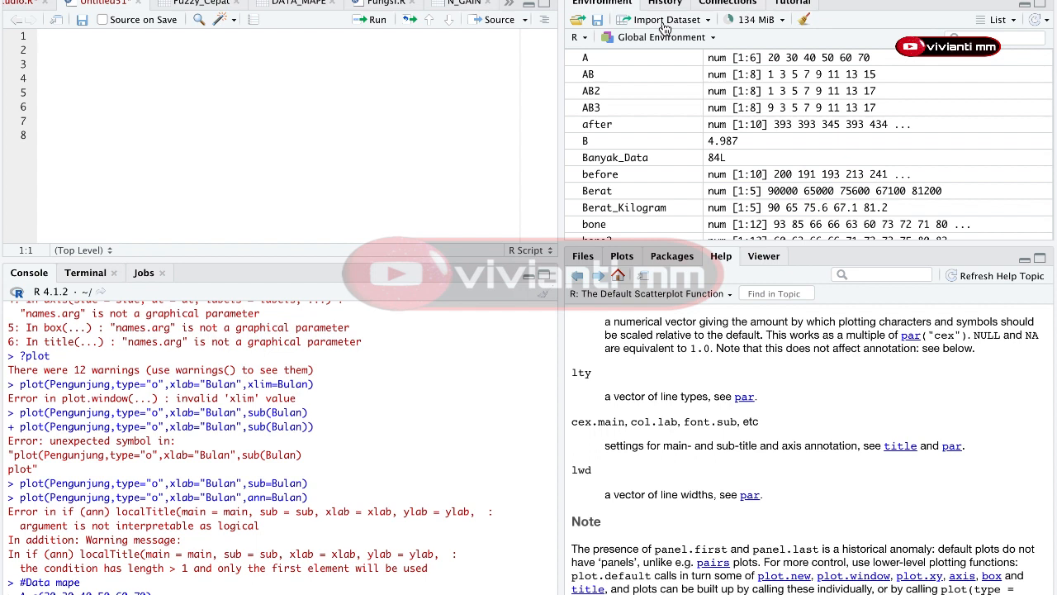
{"action": "left_click", "coordinate": [665, 27]}
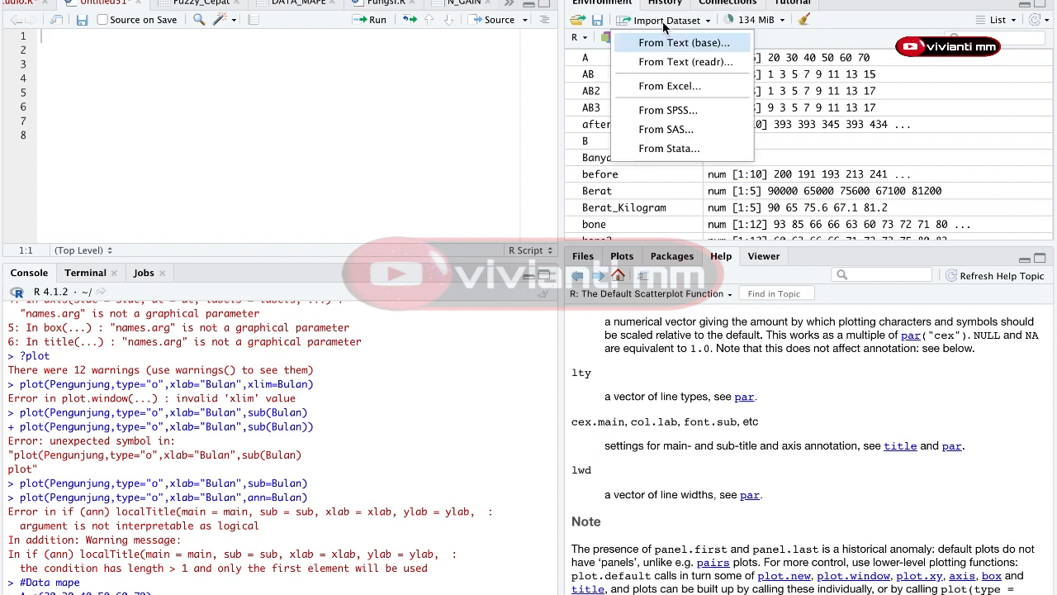
{"action": "left_click", "coordinate": [665, 86]}
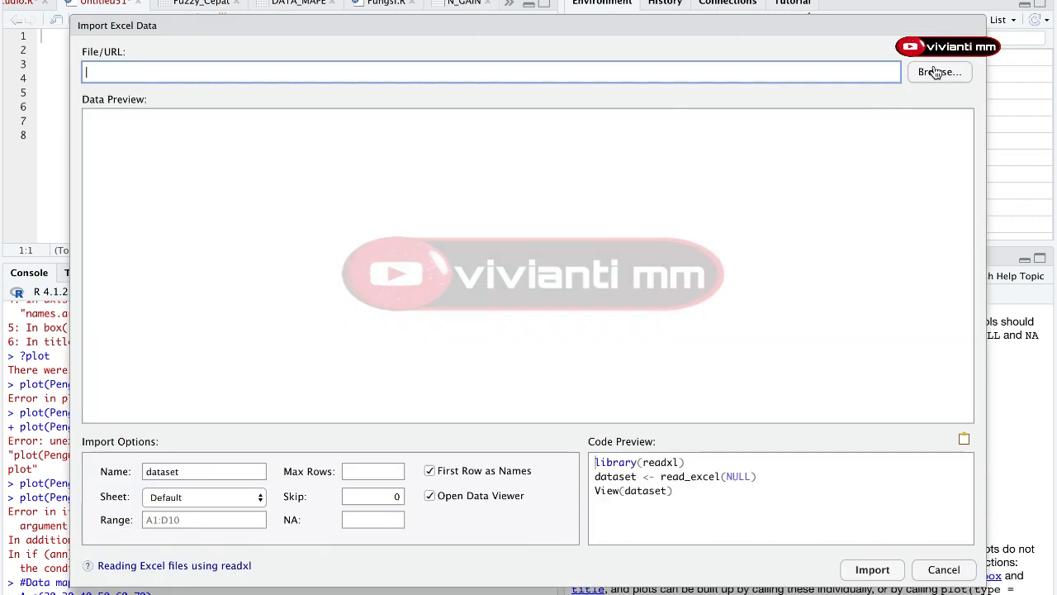
{"action": "left_click", "coordinate": [942, 73]}
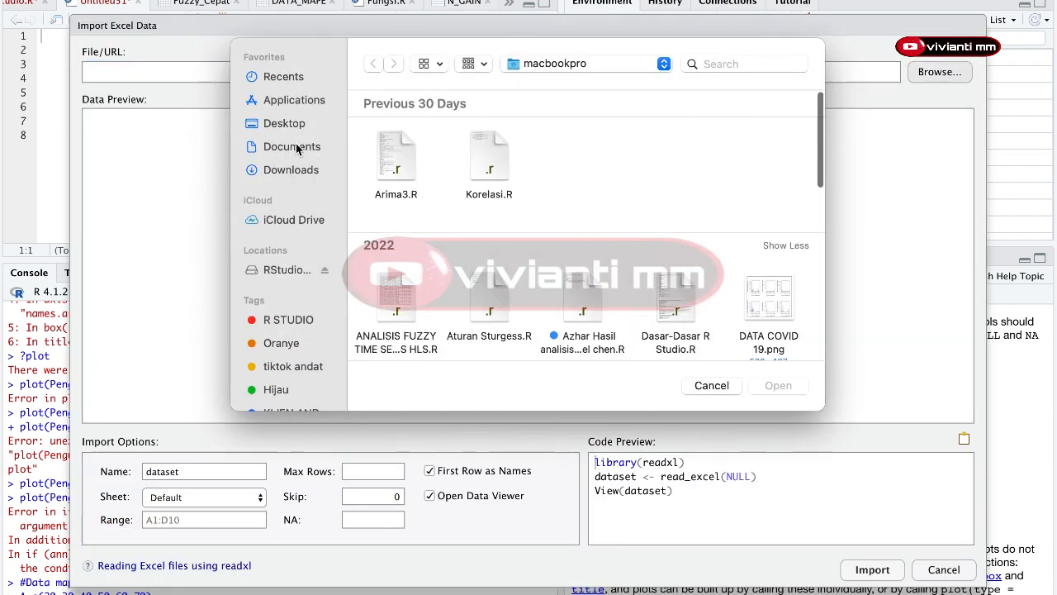
{"action": "left_click", "coordinate": [293, 146]}
{"action": "double_click", "coordinate": [394, 165]}
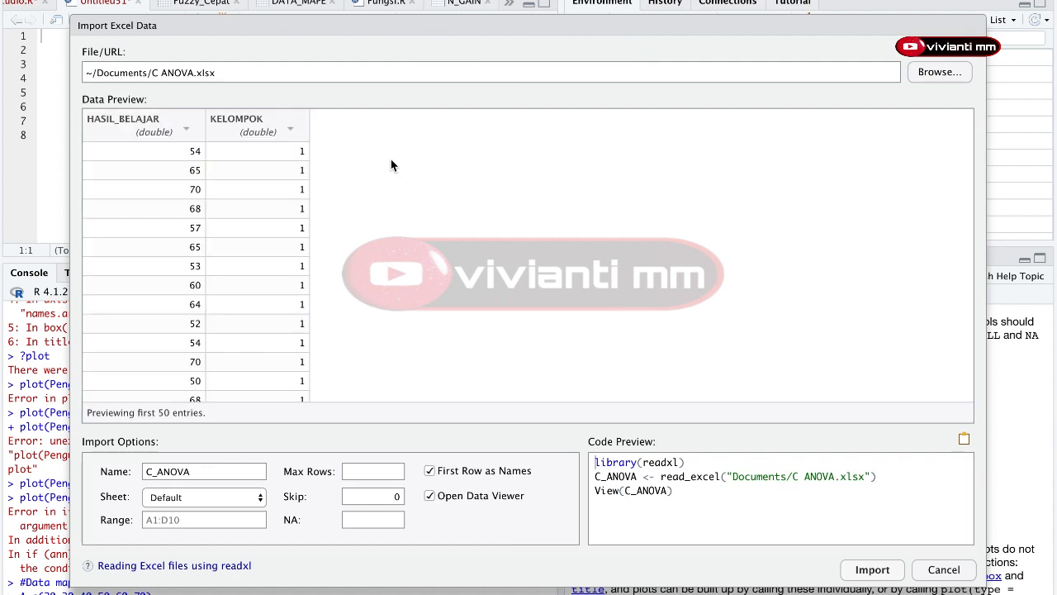
{"action": "left_click", "coordinate": [851, 572]}
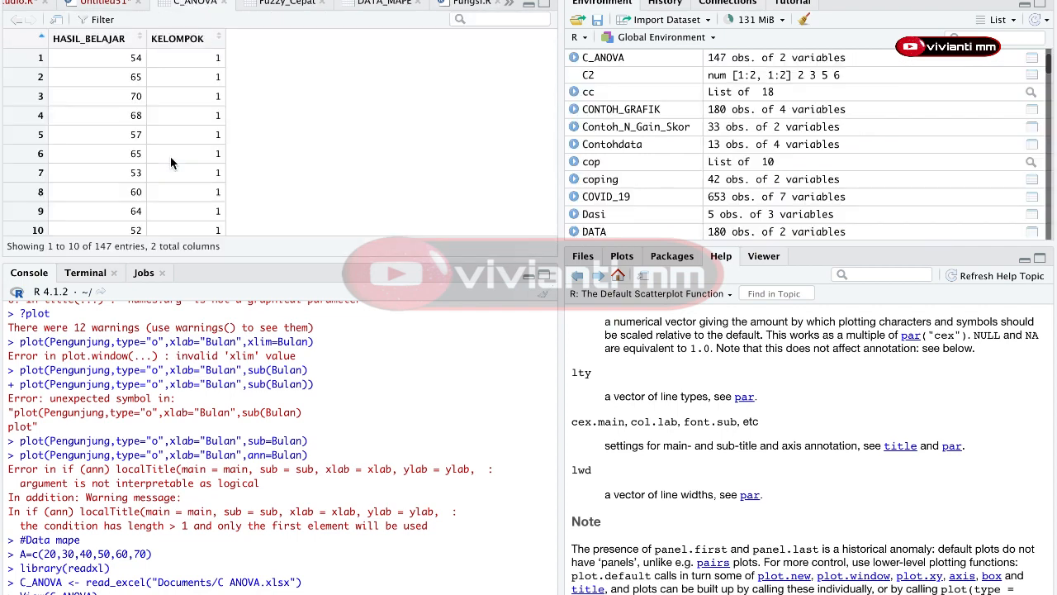
Step: Start an aov() call on the first line of the Untitled51 script
{"action": "left_click", "coordinate": [106, 4]}
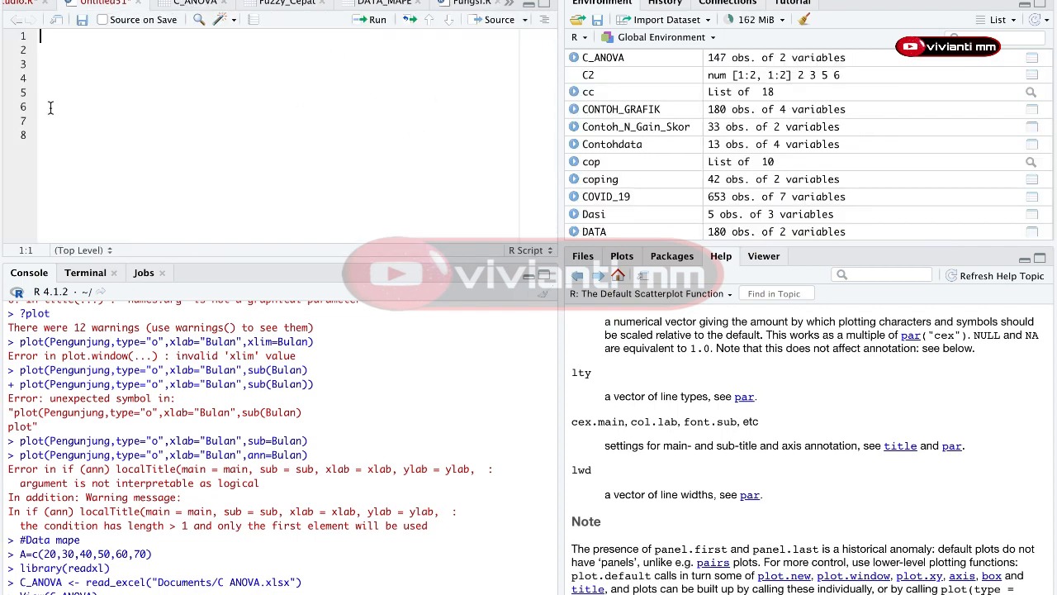
{"action": "left_click", "coordinate": [203, 4]}
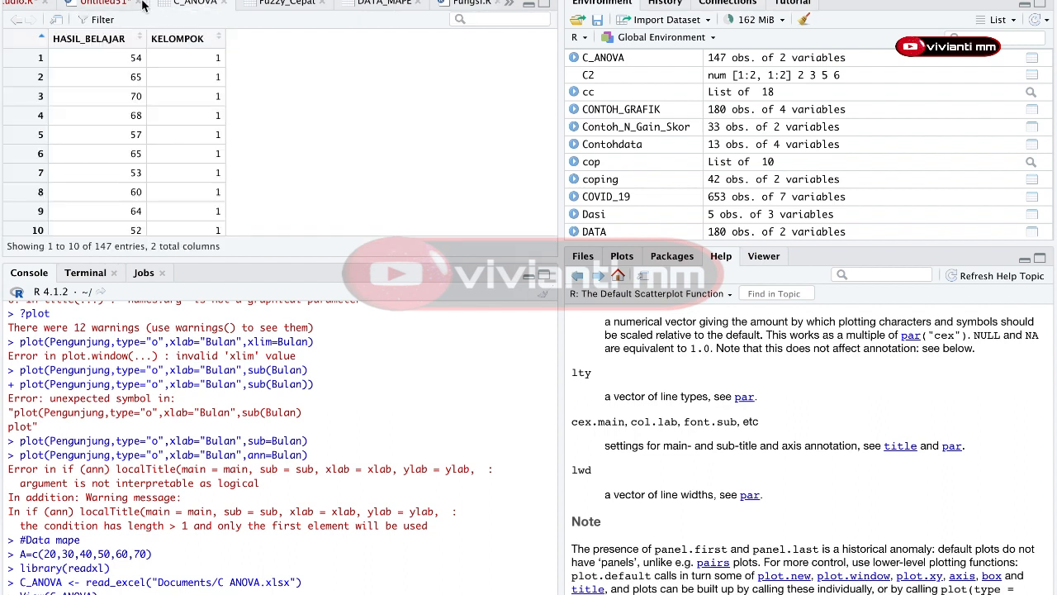
{"action": "left_click", "coordinate": [131, 4]}
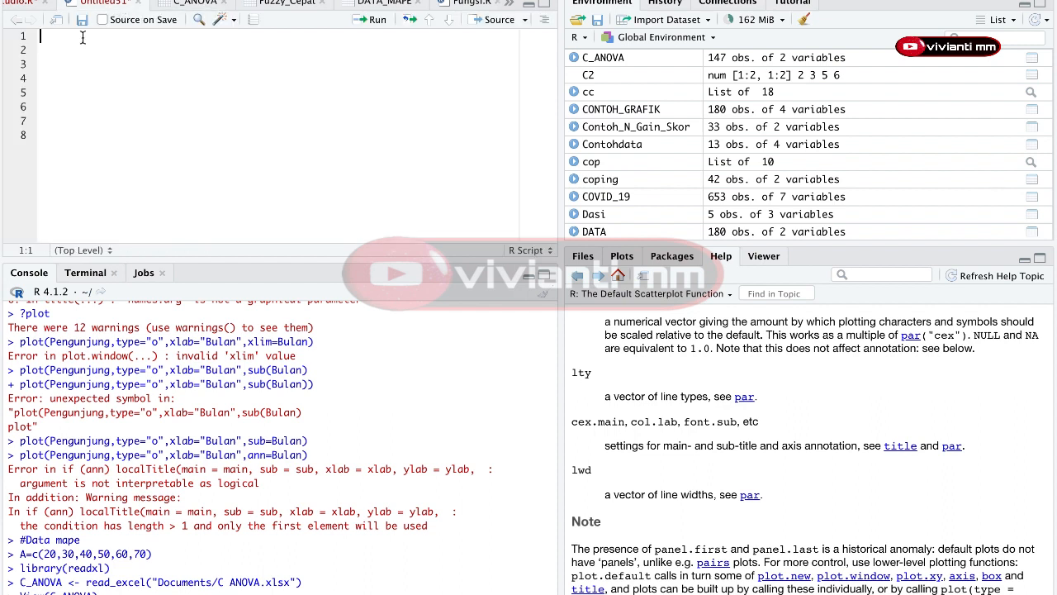
{"action": "type", "text": "AOV"}
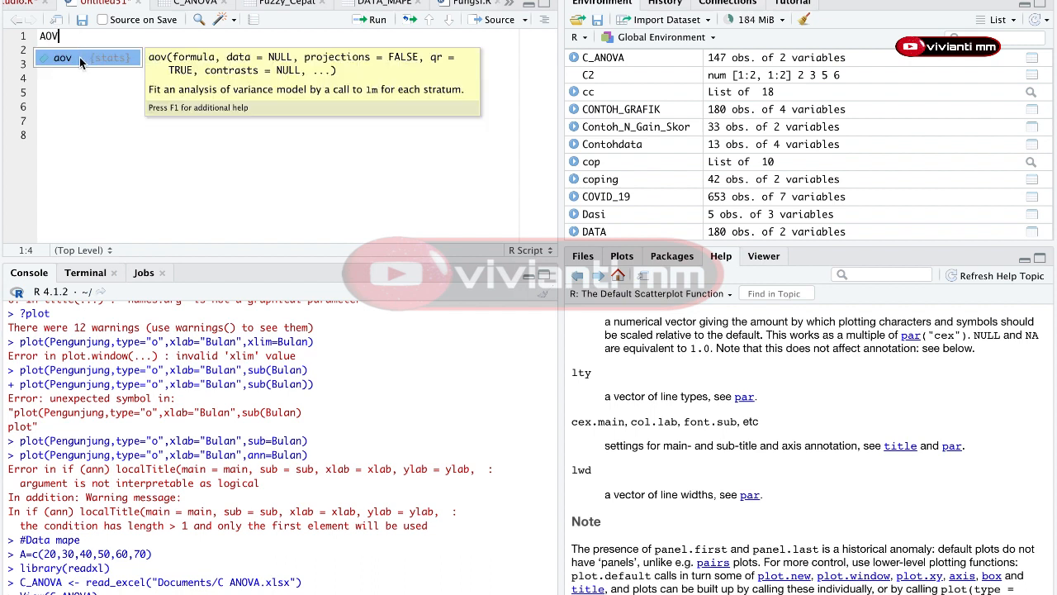
{"action": "left_click", "coordinate": [80, 57]}
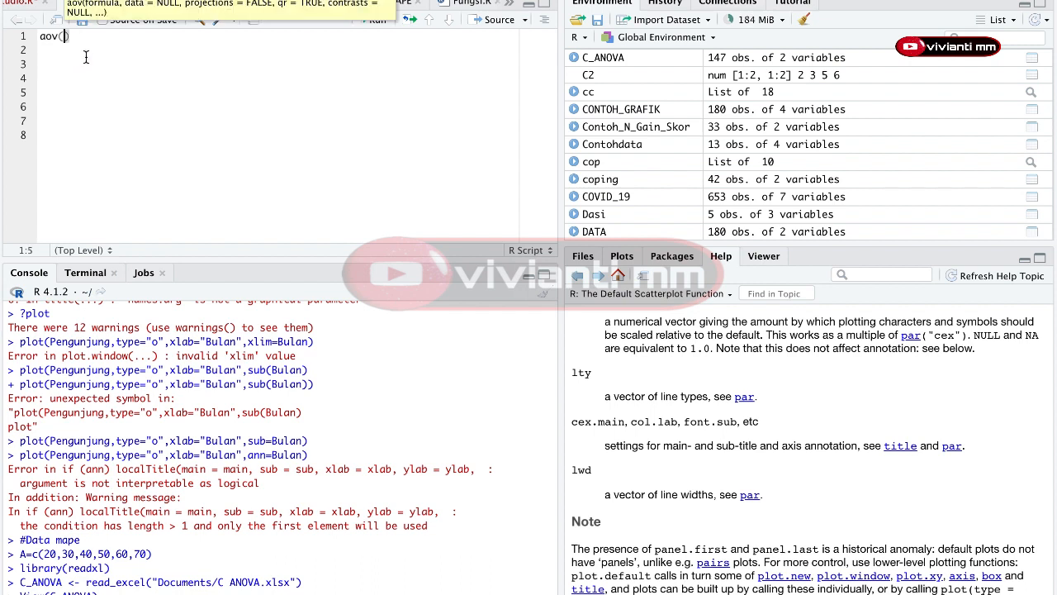
{"action": "left_click", "coordinate": [125, 53]}
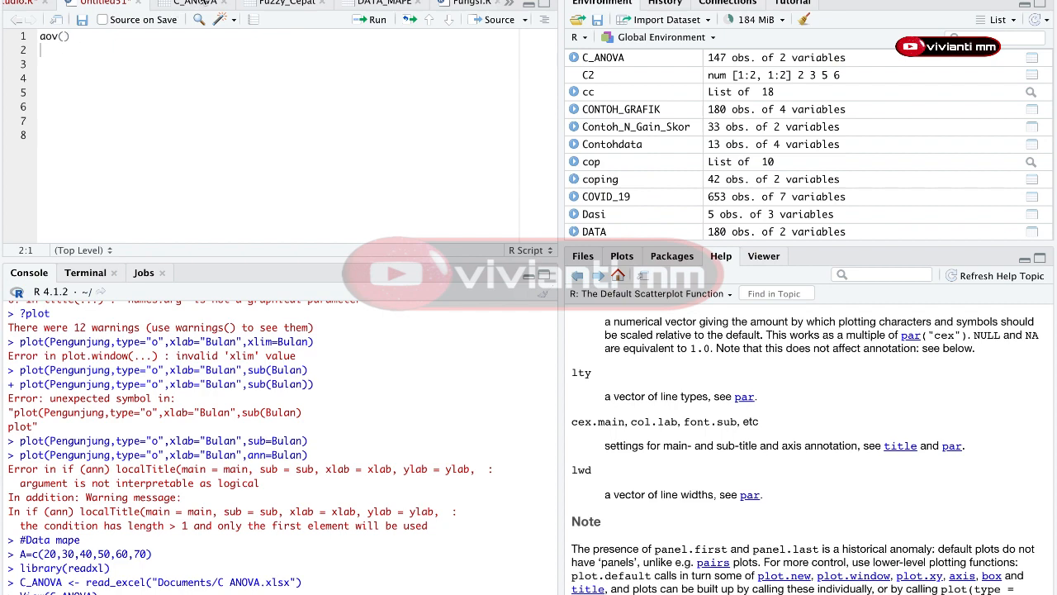
{"action": "left_click", "coordinate": [199, 5]}
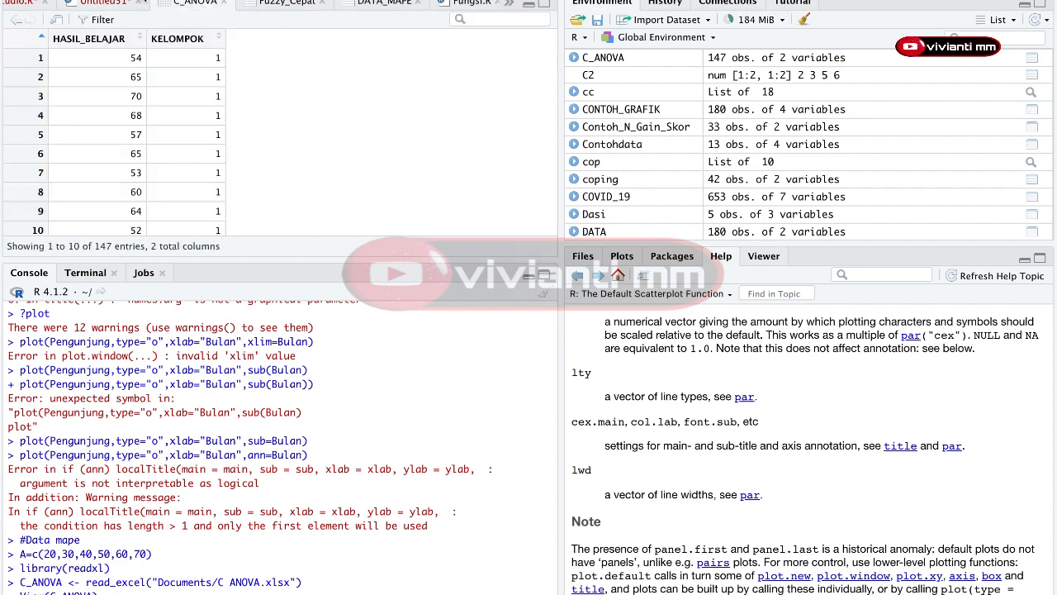
{"action": "left_click", "coordinate": [104, 4]}
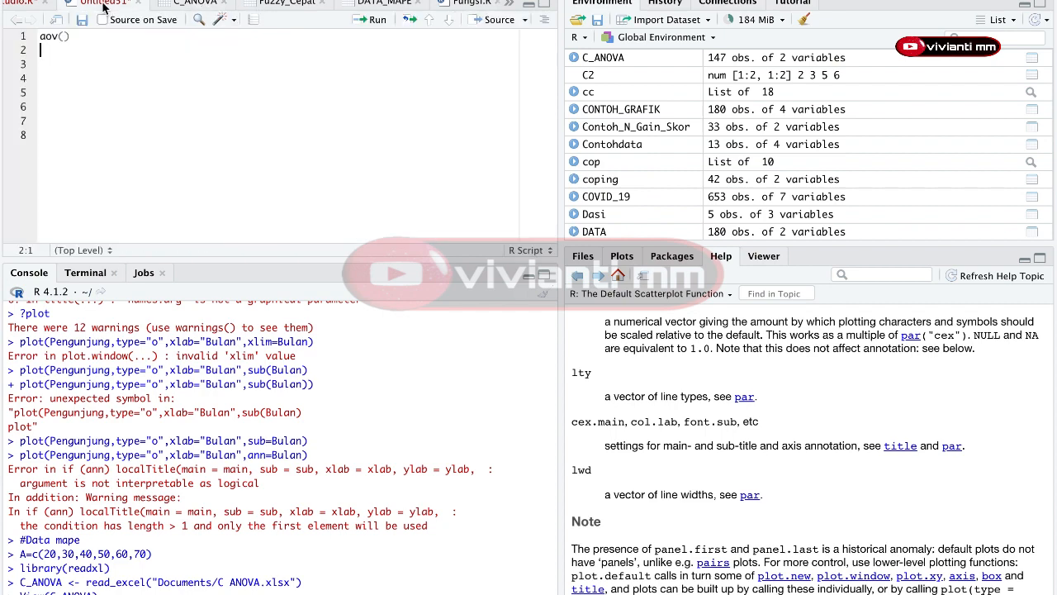
Step: Enter C_ANOVA$HASIL_BELAJAR as the response inside the aov() call
{"action": "left_click", "coordinate": [64, 35]}
{"action": "type", "text": "AN"}
{"action": "key", "text": "BackSpace"}
{"action": "key", "text": "BackSpace"}
{"action": "type", "text": "C_A"}
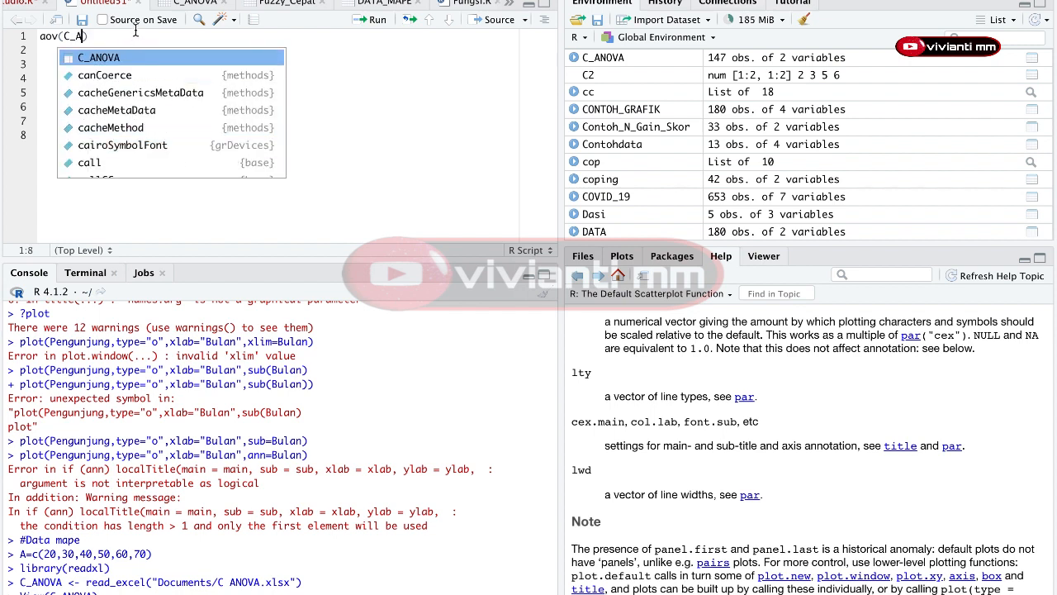
{"action": "left_click", "coordinate": [130, 57]}
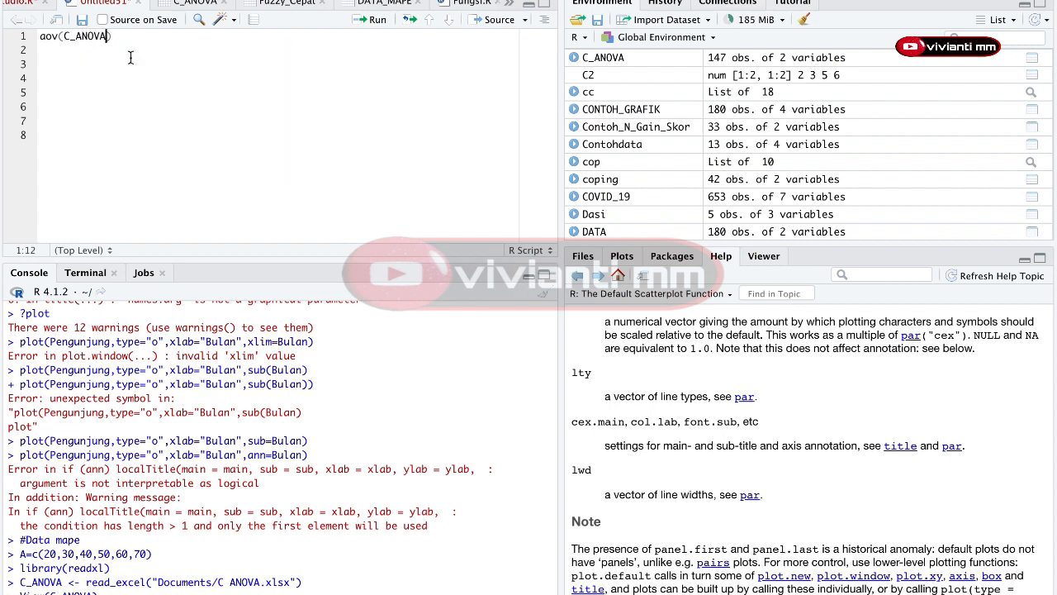
{"action": "type", "text": "$"}
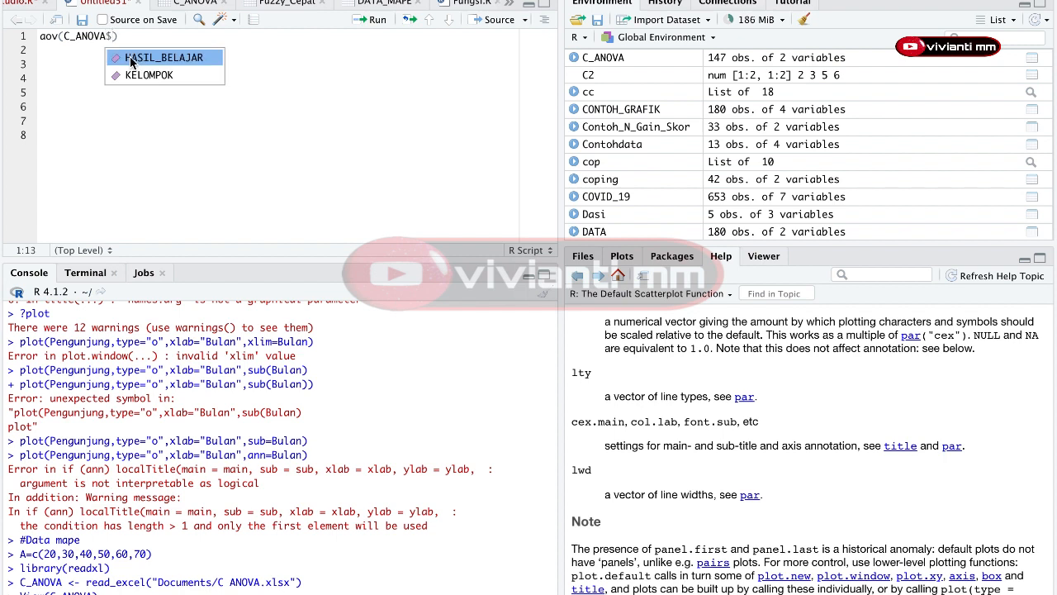
{"action": "left_click", "coordinate": [130, 58]}
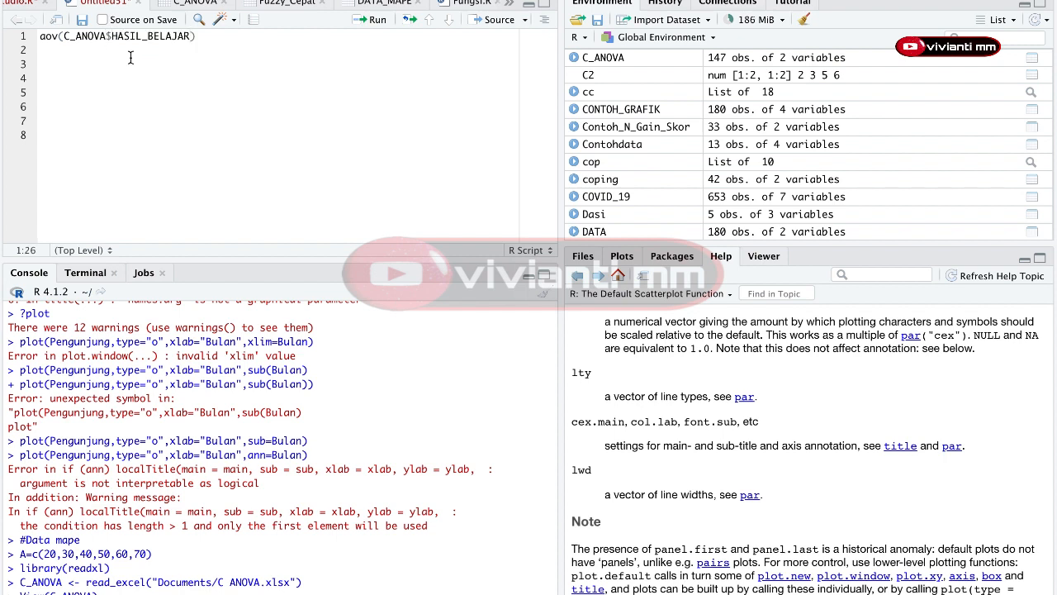
Step: Add C_ANOVA$KELOMPOK after a tilde as the grouping factor in the aov() formula, followed by a comma
{"action": "type", "text": "~"}
{"action": "type", "text": "C_AN"}
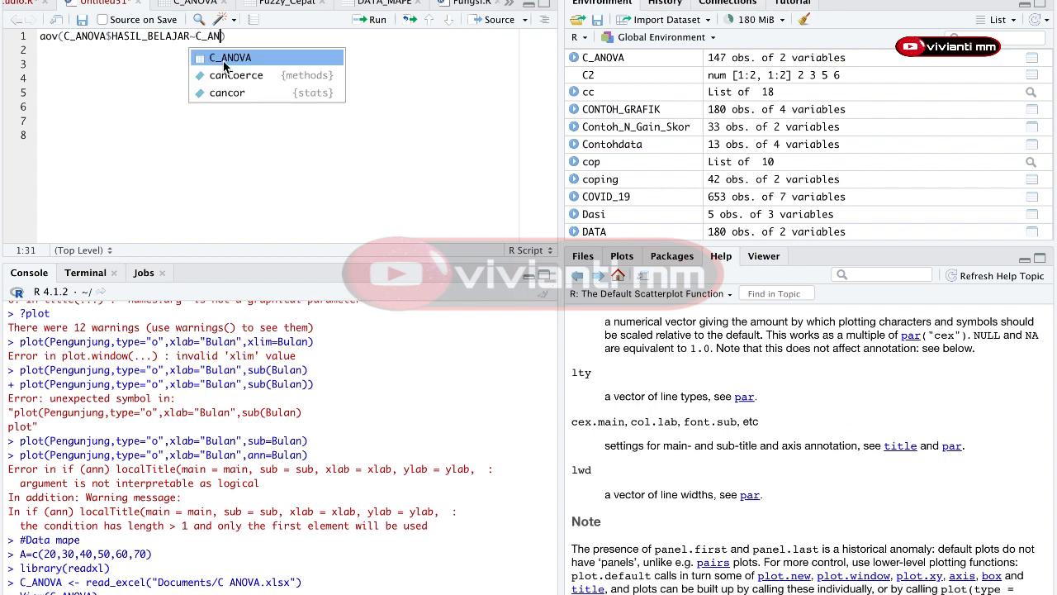
{"action": "left_click", "coordinate": [225, 58]}
{"action": "type", "text": "$"}
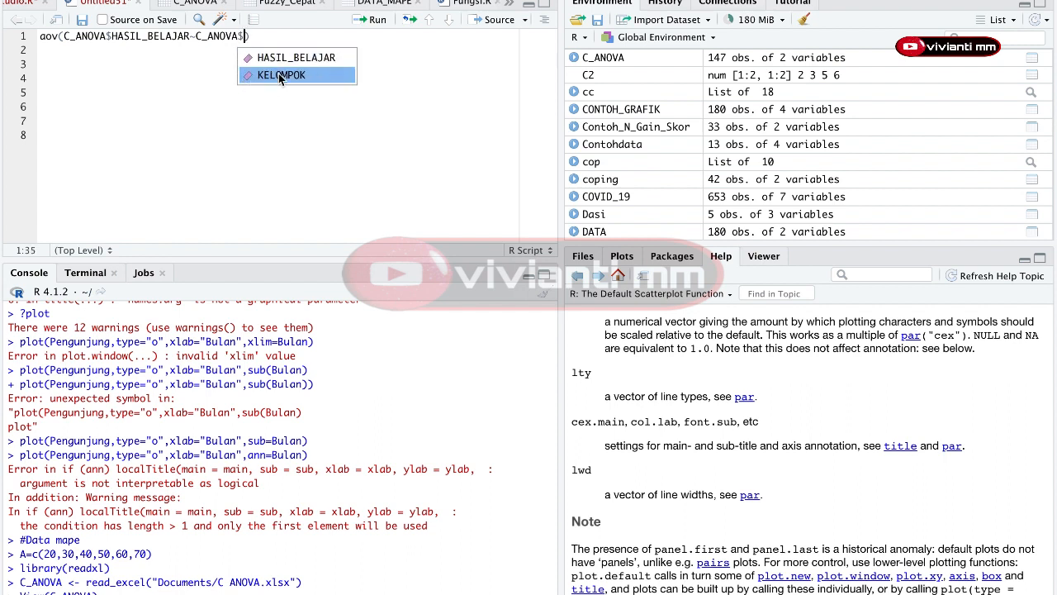
{"action": "left_click", "coordinate": [280, 76]}
{"action": "type", "text": ";C"}
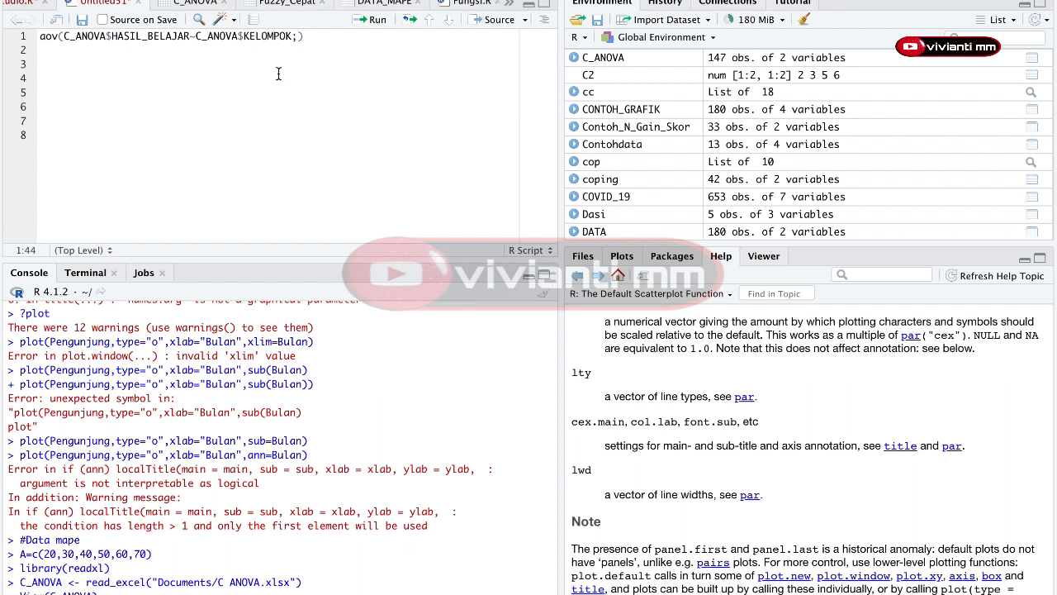
{"action": "type", "text": "_"}
{"action": "key", "text": "BackSpace"}
{"action": "key", "text": "BackSpace"}
{"action": "key", "text": "BackSpace"}
{"action": "type", "text": "'"}
{"action": "key", "text": "BackSpace"}
{"action": "type", "text": ",C_a"}
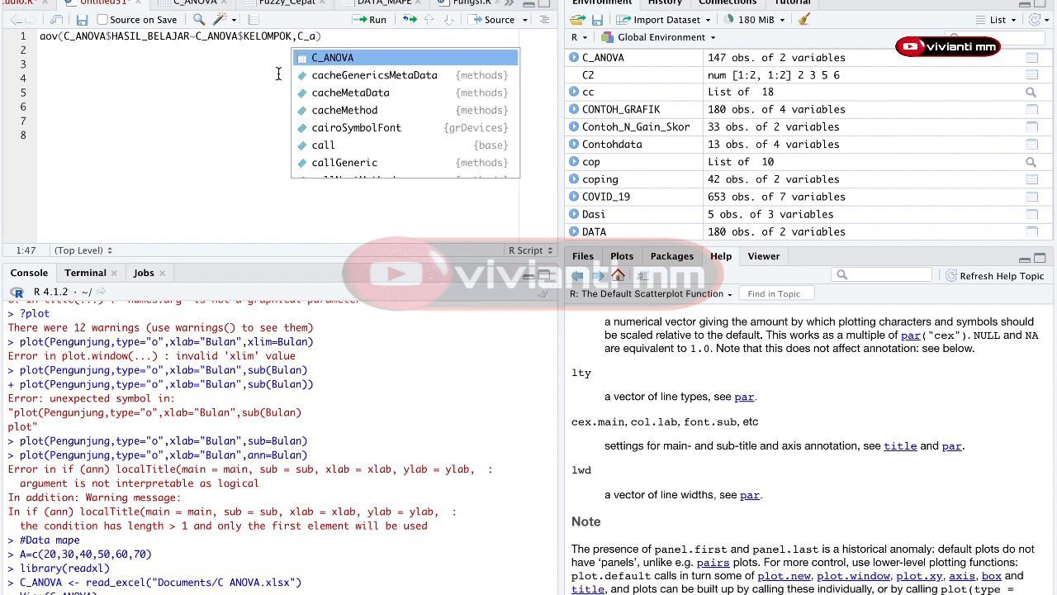
Step: Add C_ANOVA as the data argument to aov() and run the line
{"action": "left_click", "coordinate": [373, 63]}
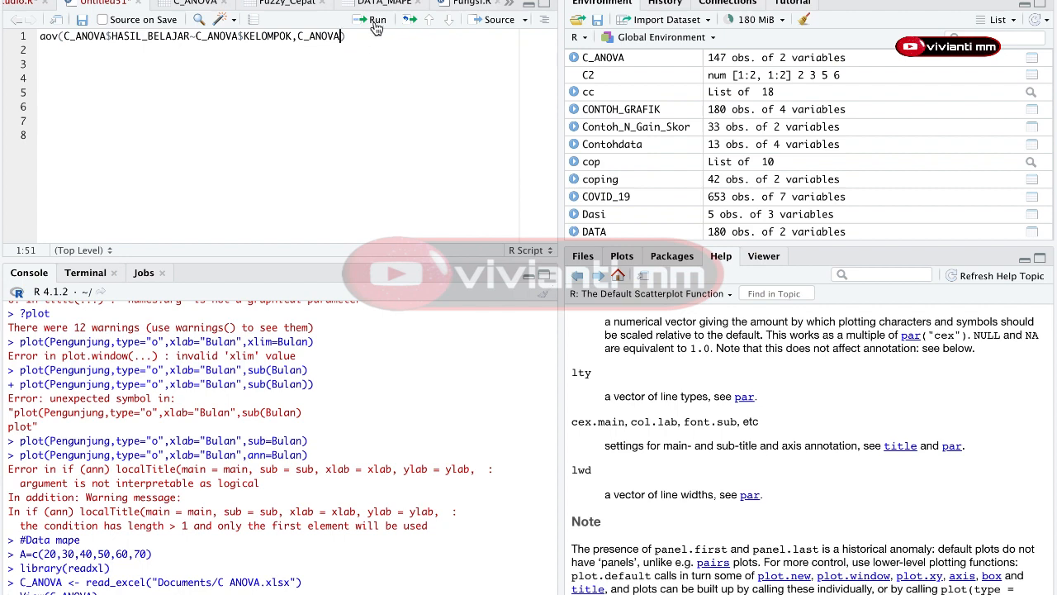
{"action": "left_click", "coordinate": [375, 27]}
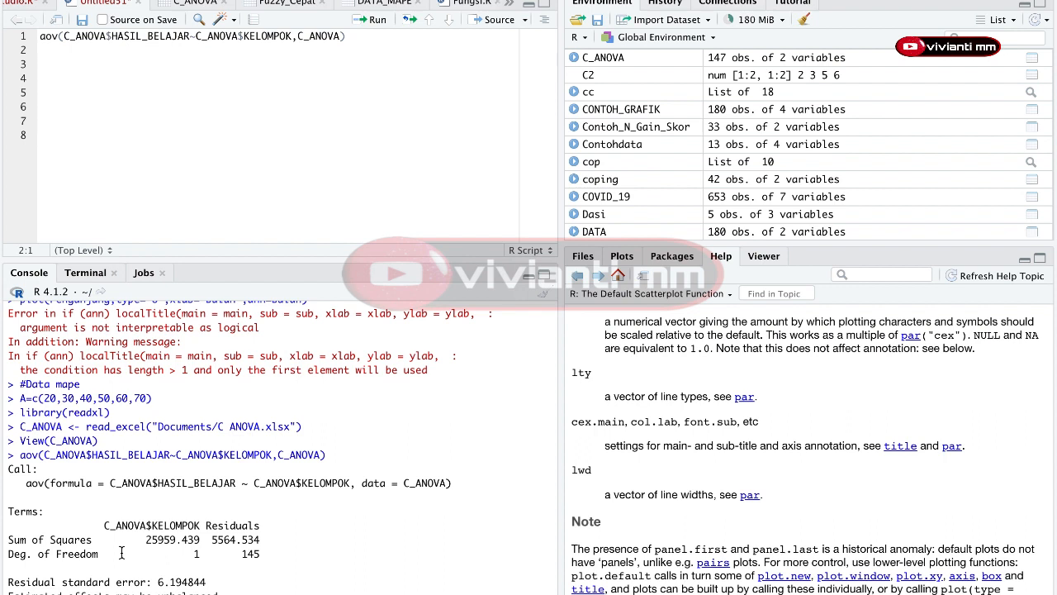
Step: Start a summary() call on the second script line
{"action": "type", "text": "sum"}
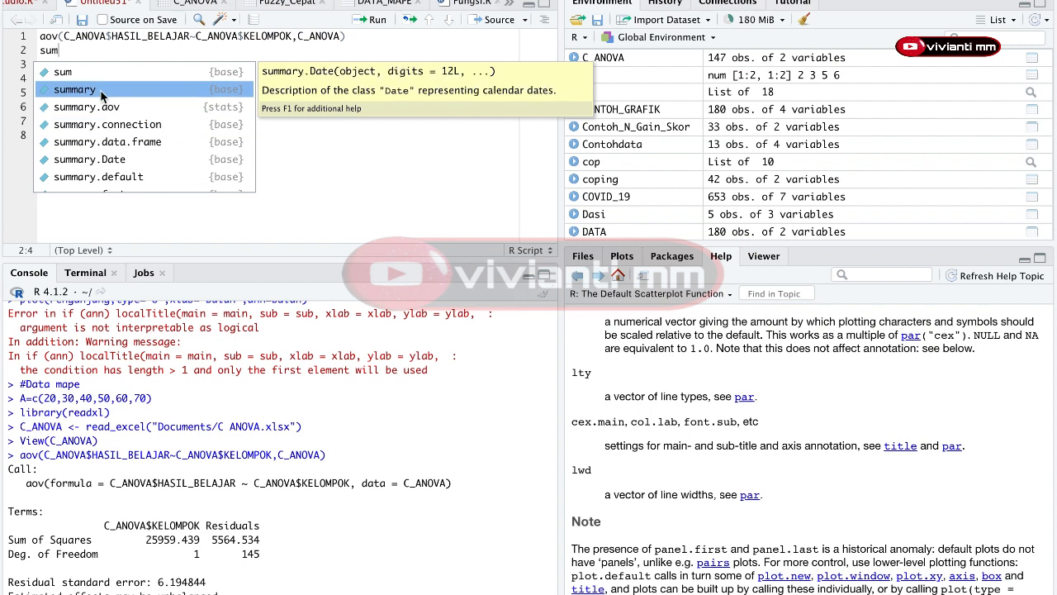
{"action": "left_click", "coordinate": [124, 87]}
Step: Assign the aov() model to a variable named ANOV and run the first line again
{"action": "left_click", "coordinate": [125, 77]}
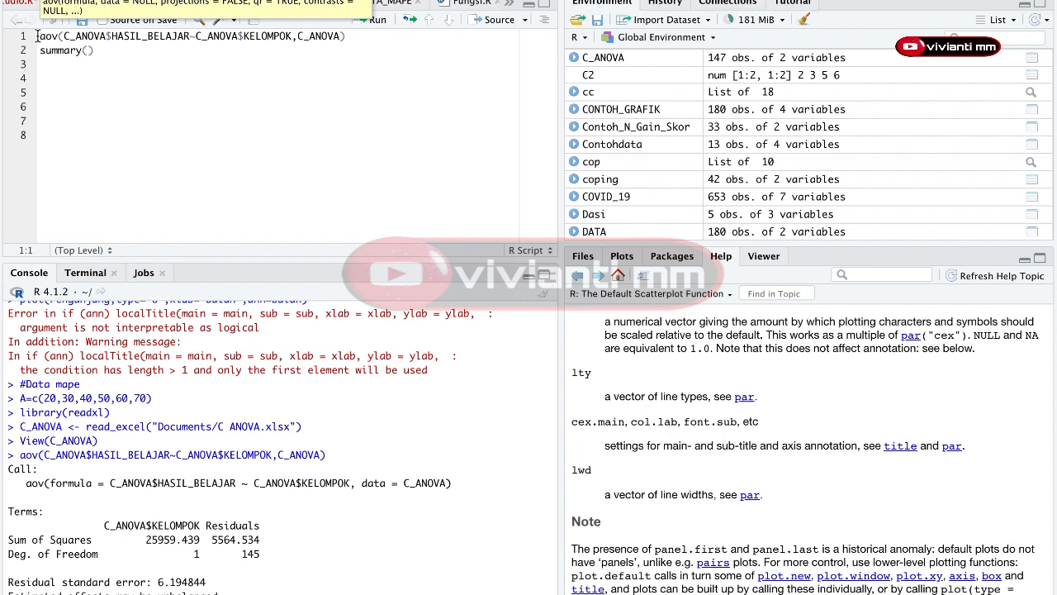
{"action": "type", "text": "ANO"}
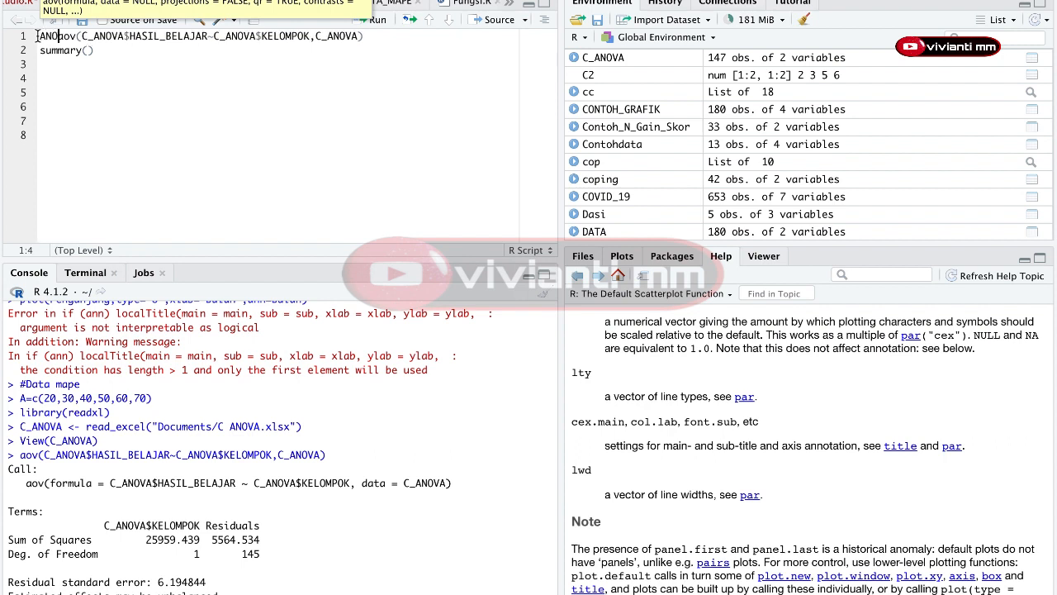
{"action": "type", "text": "V="}
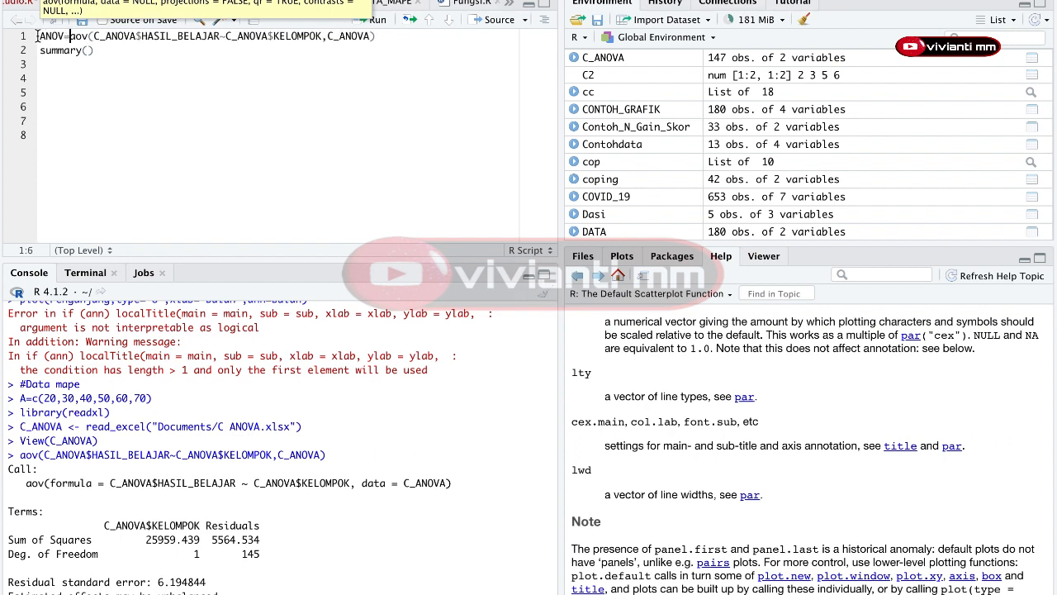
{"action": "left_click", "coordinate": [382, 23]}
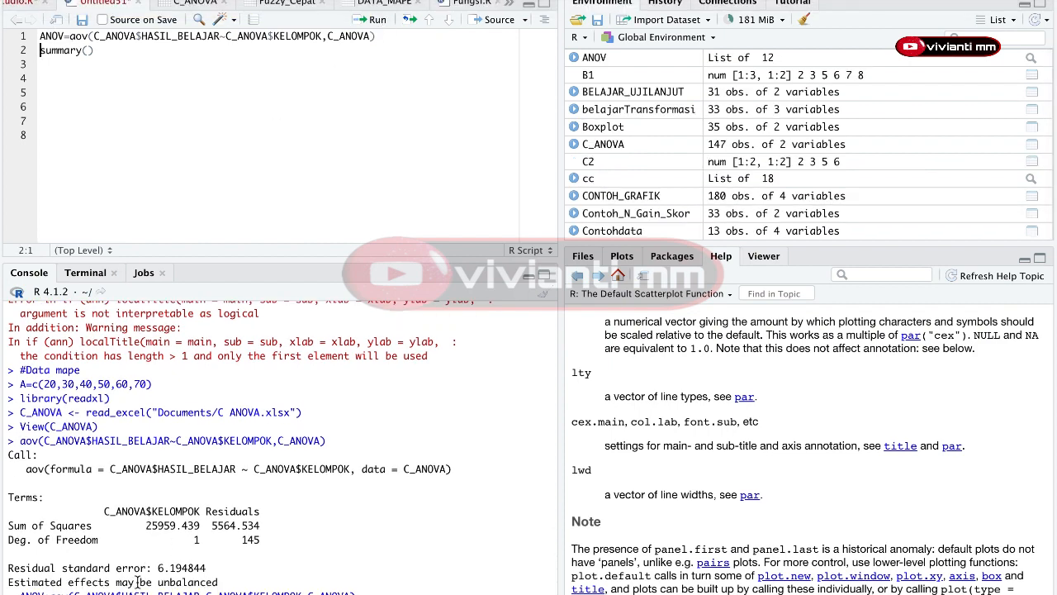
Step: Pass ANOV into summary() and run it to get the ANOVA table
{"action": "left_click", "coordinate": [87, 51]}
{"action": "type", "text": "ANO"}
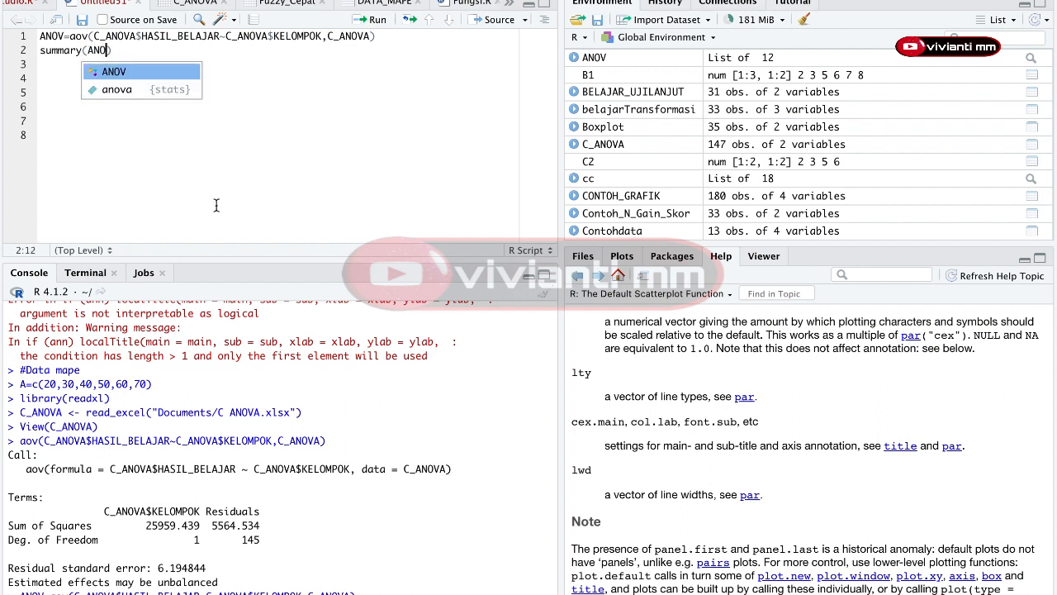
{"action": "left_click", "coordinate": [113, 72]}
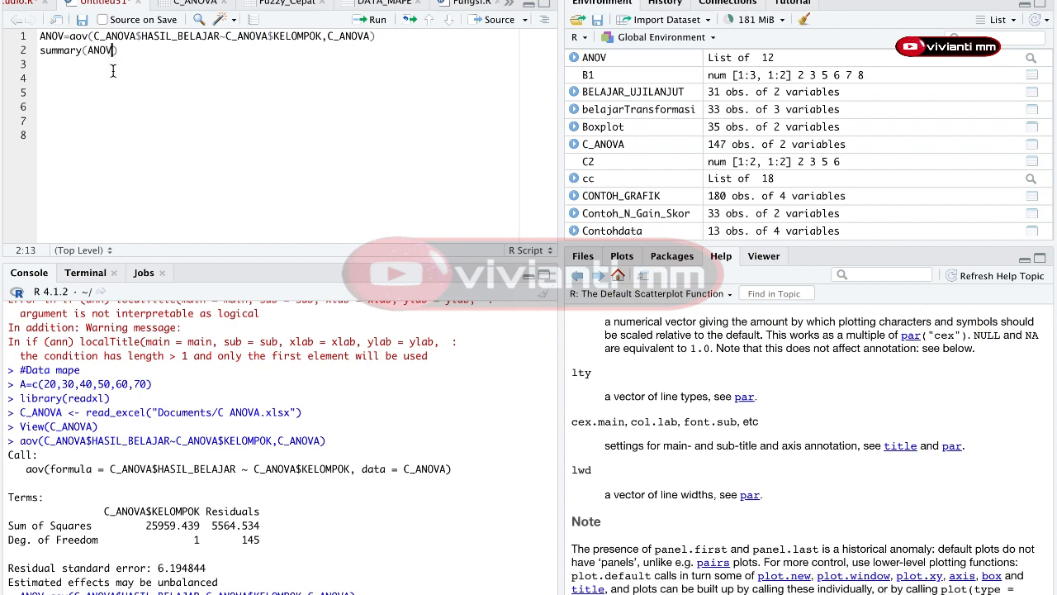
{"action": "left_click", "coordinate": [370, 19]}
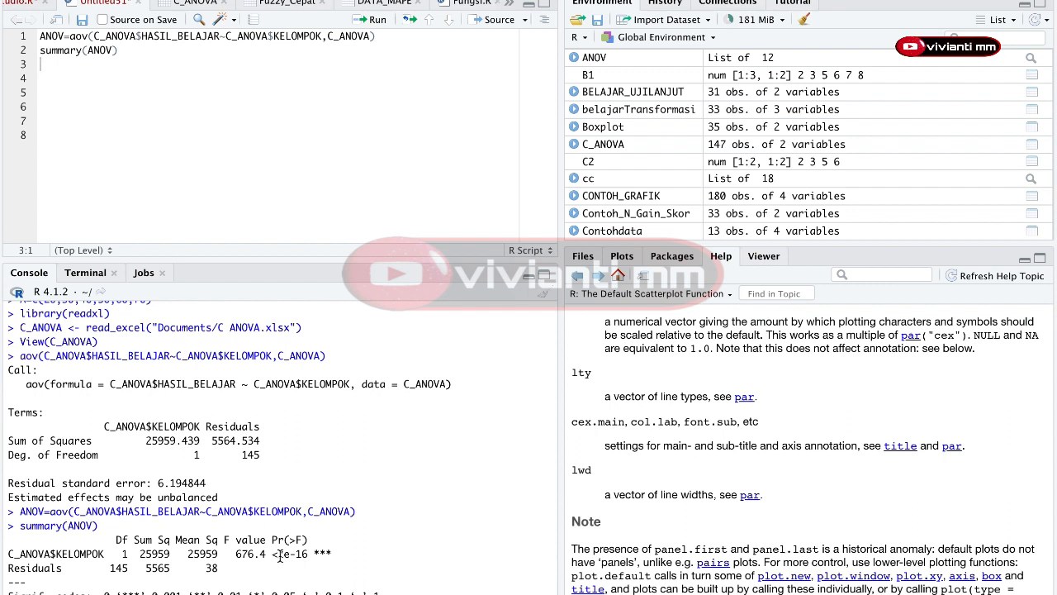
Step: Copy the Pr(>F) p-value from the ANOVA output and paste it into cell G4 of the C ANOVA workbook
{"action": "left_click_drag", "start_coordinate": [278, 554], "coordinate": [308, 558]}
{"action": "left_click", "coordinate": [308, 558]}
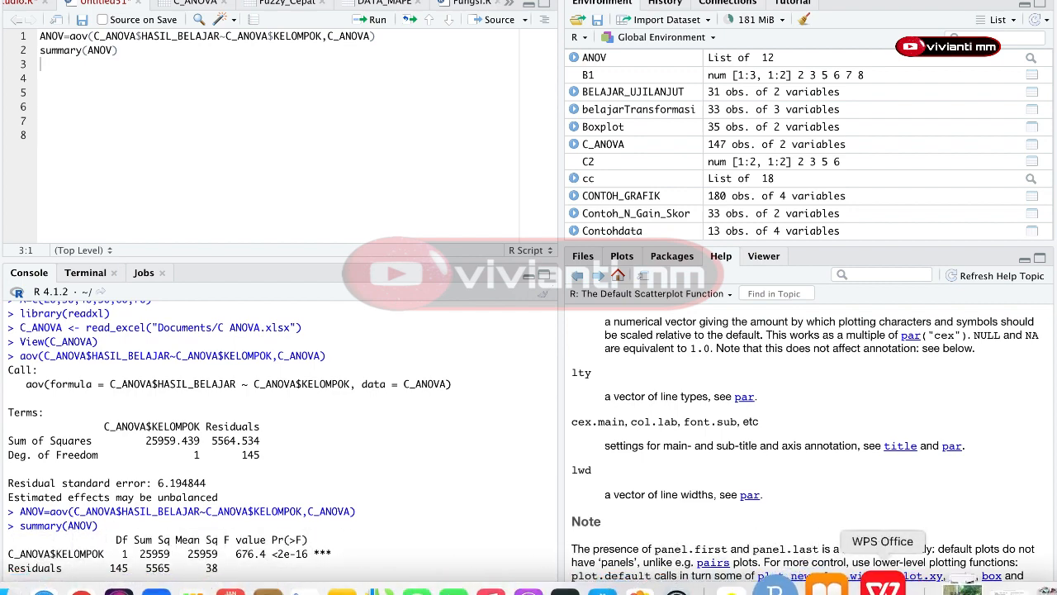
{"action": "left_click", "coordinate": [882, 585]}
{"action": "left_click", "coordinate": [575, 213]}
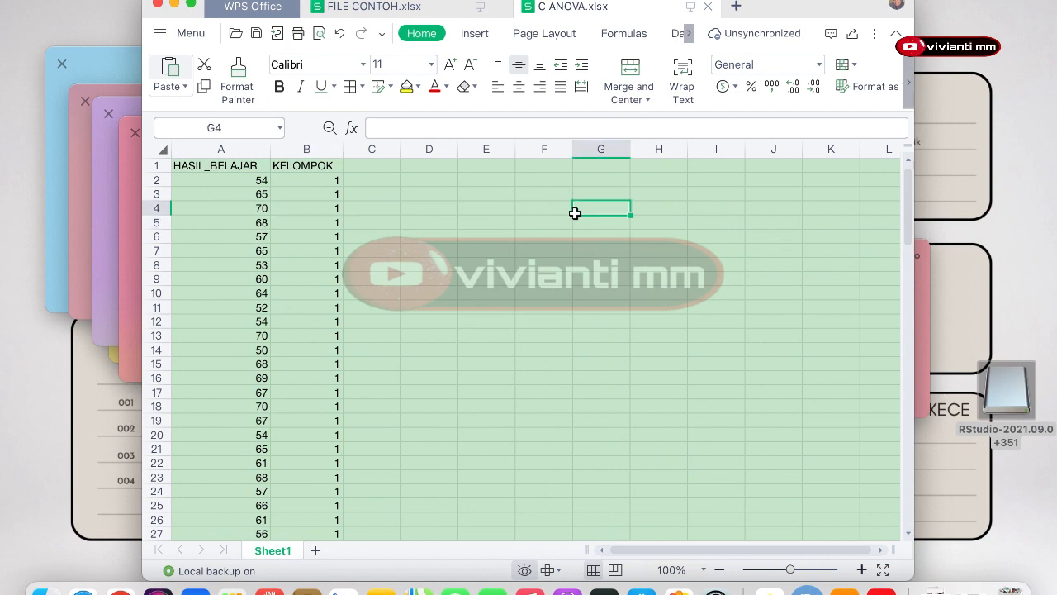
{"action": "key", "text": "ctrl+v"}
{"action": "key", "text": "Return"}
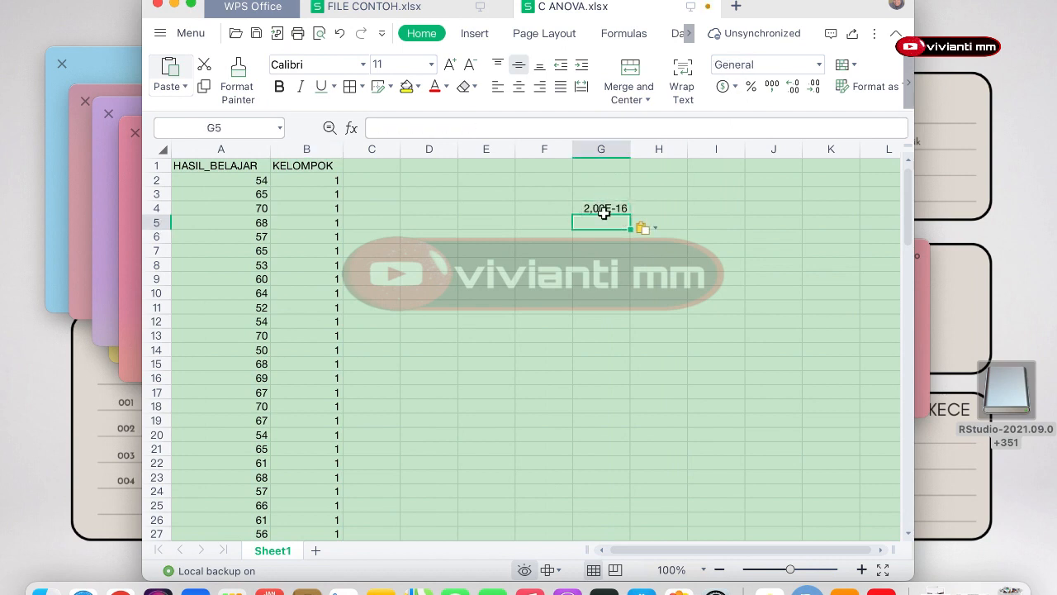
Step: Inspect the pasted p-value in G4, then switch back to RStudio
{"action": "left_click", "coordinate": [603, 208]}
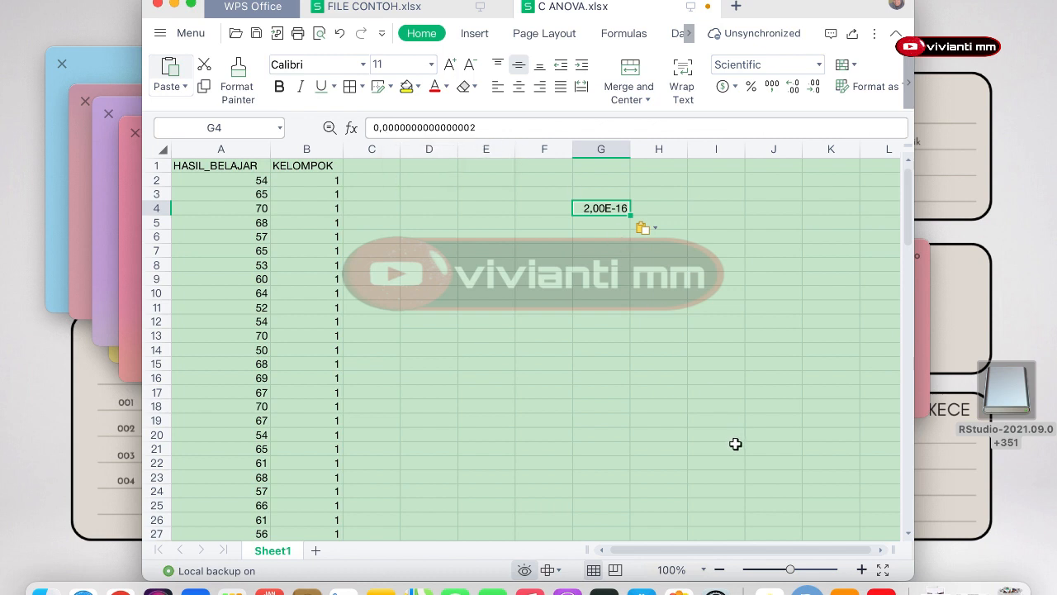
{"action": "left_click", "coordinate": [805, 588]}
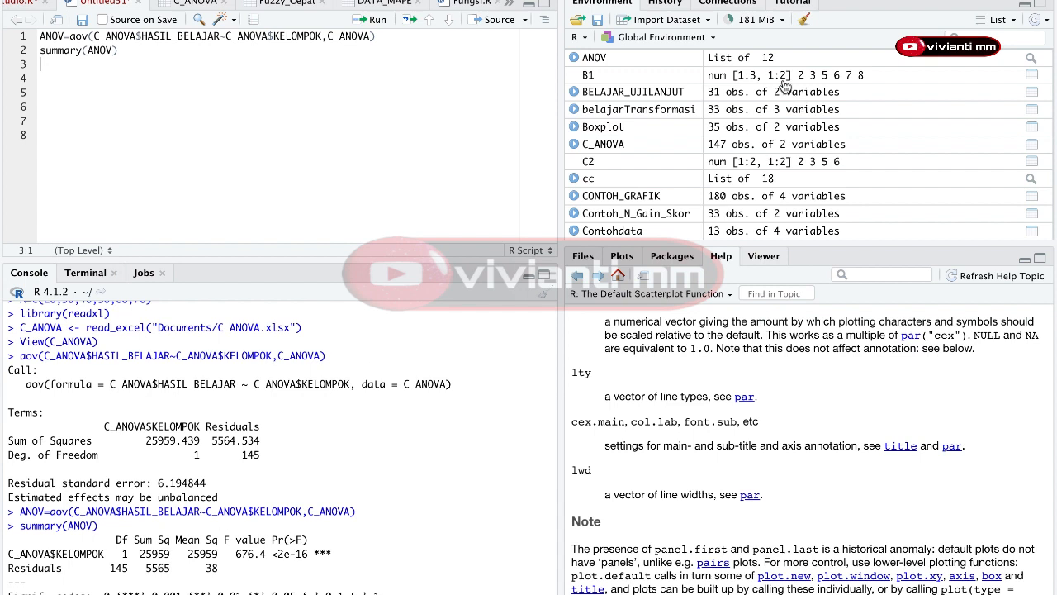
{"action": "mouse_move", "coordinate": [780, 1]}
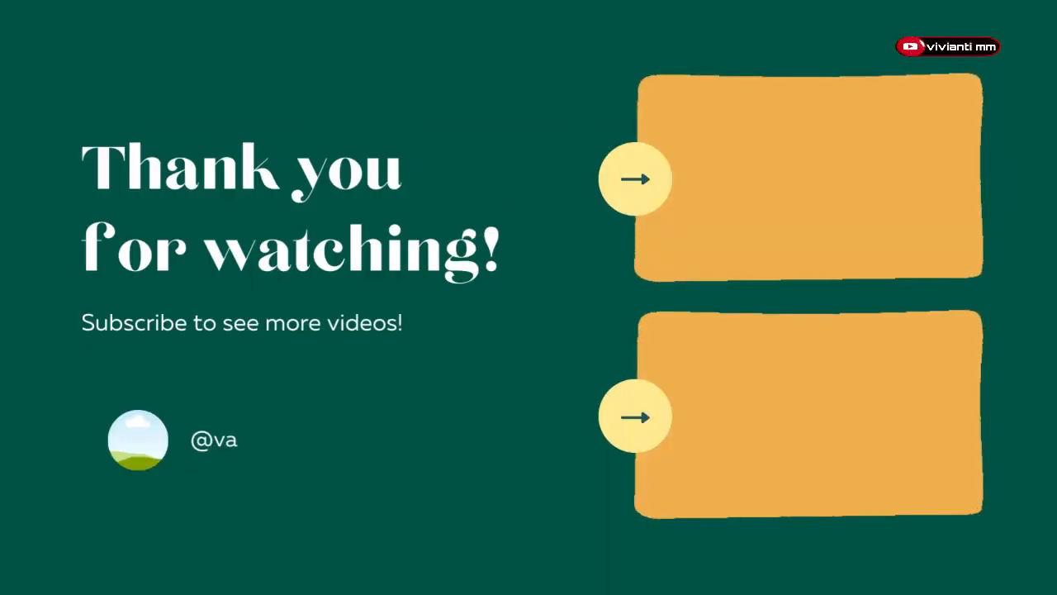